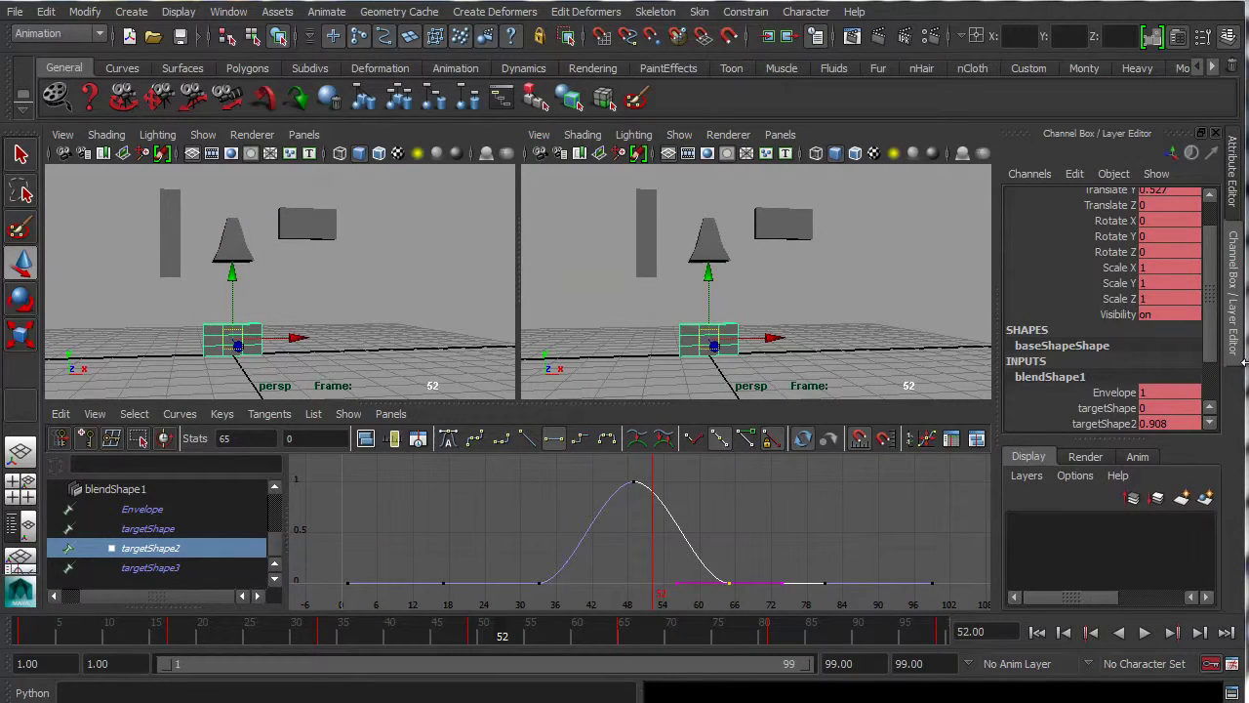
Load the Beethoven's 5th WAV file from the desktop onto the animation timeline and play it back from frame 1
drag(1242, 361, 1172, 373)
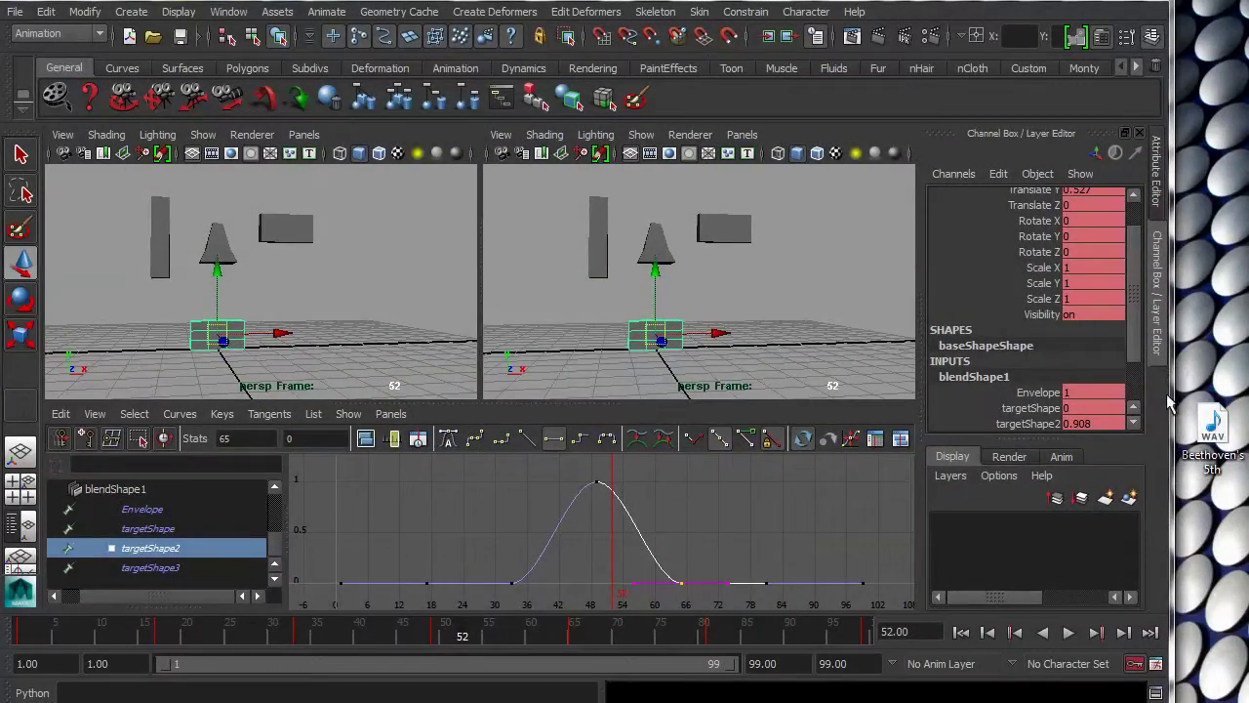
drag(1214, 422, 566, 644)
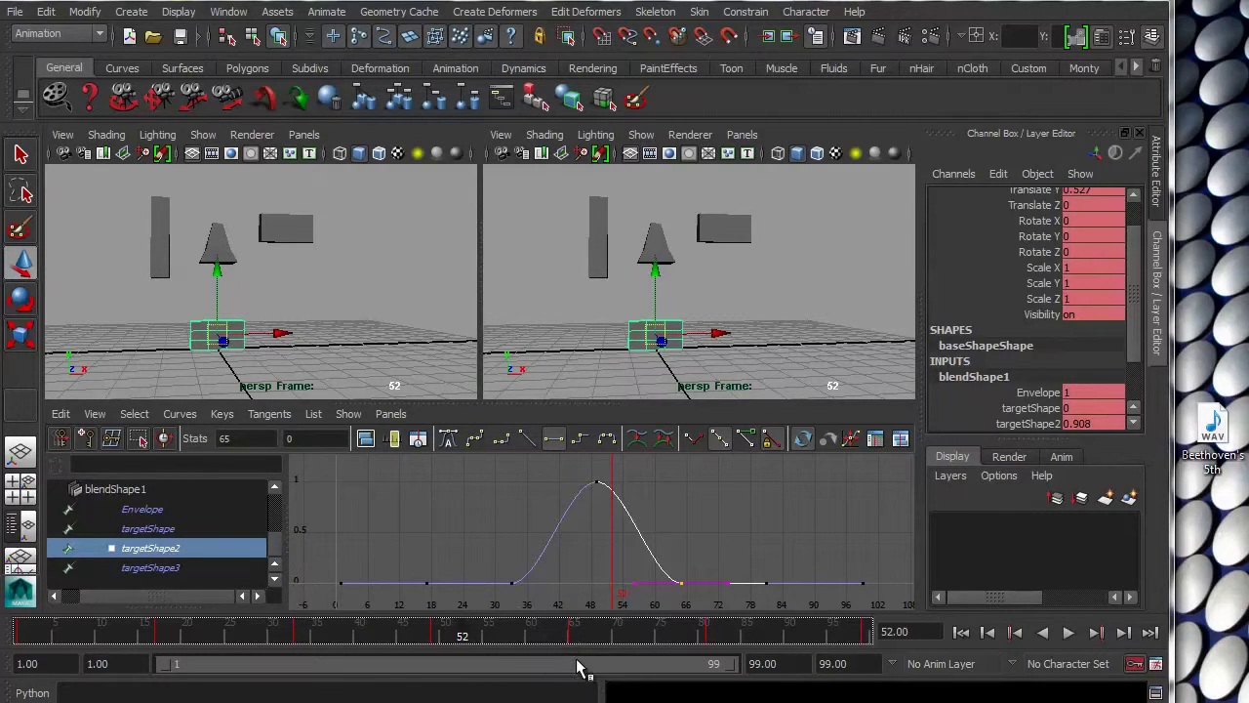
drag(185, 639, 46, 644)
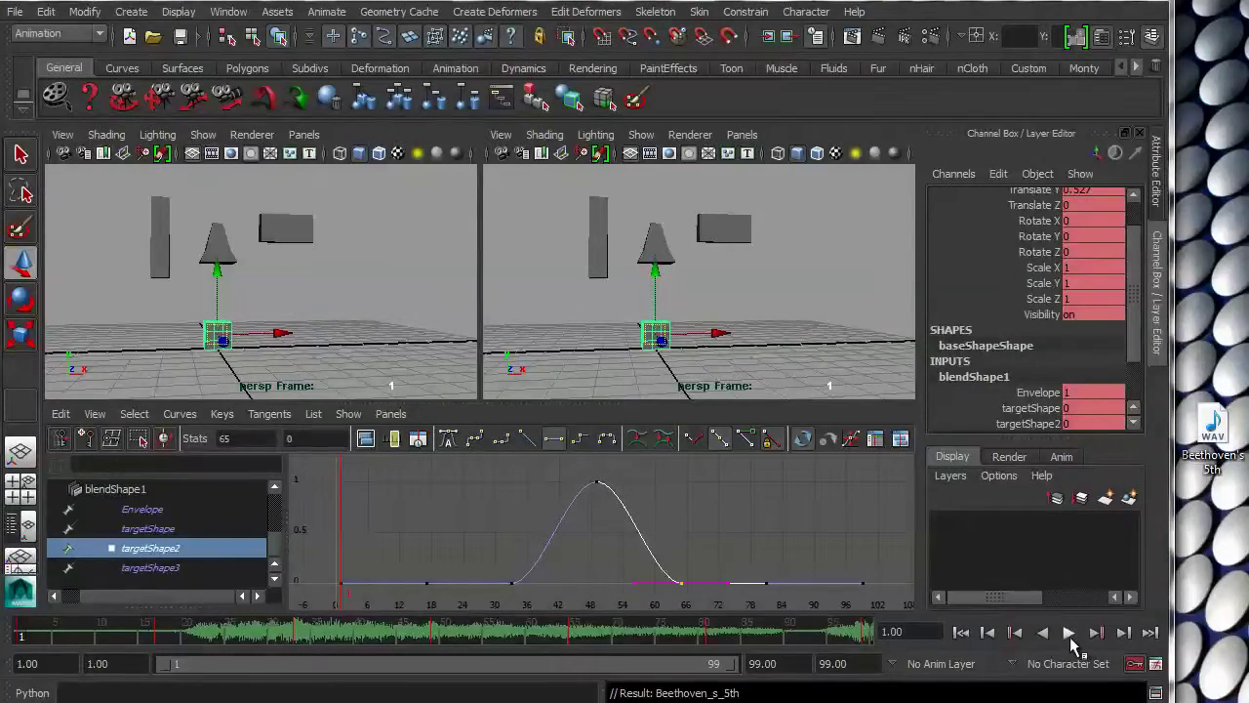
click(1068, 632)
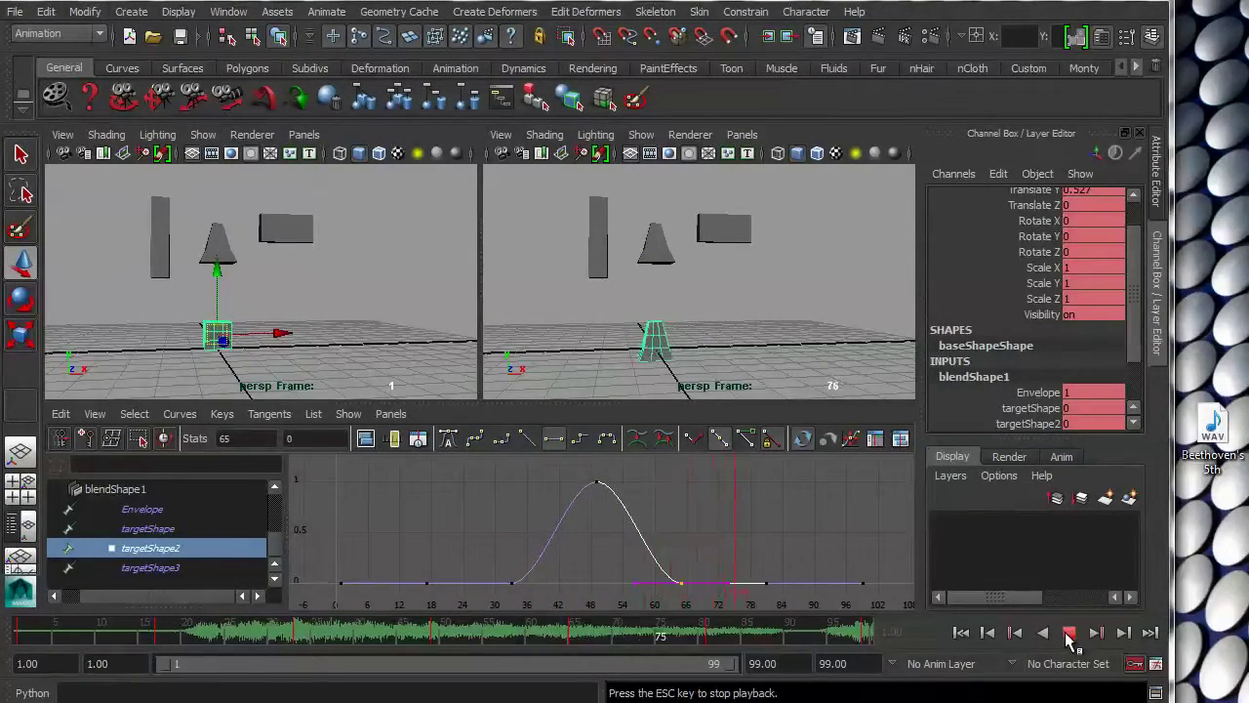
click(1069, 633)
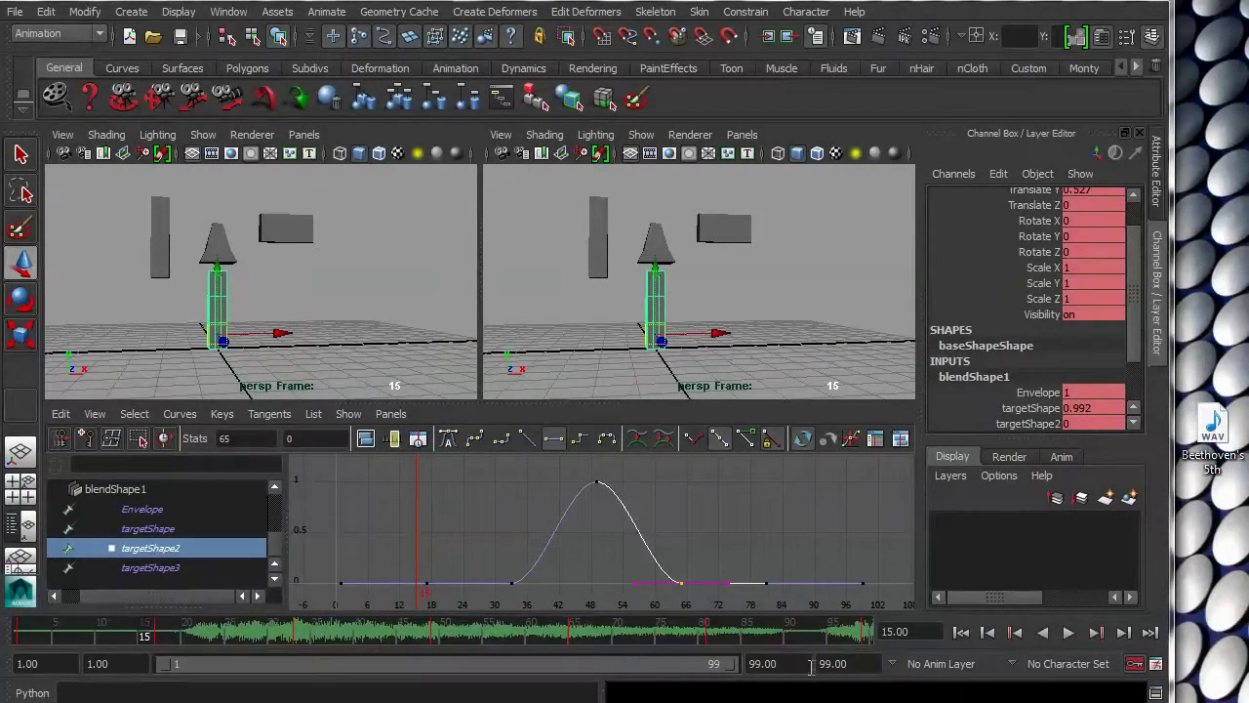
Set the end of the animation and playback range to frame 150, play the extended range with sound, and return to frame 1
drag(789, 664, 741, 662)
key(Return)
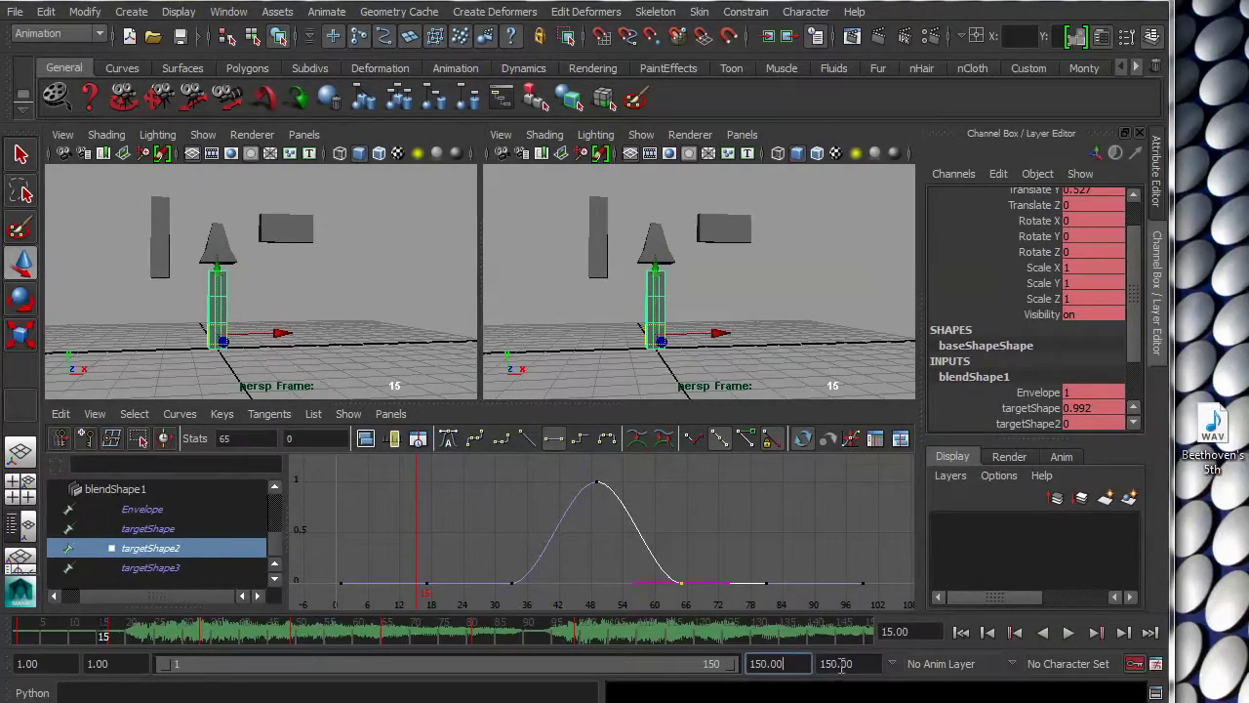
click(444, 632)
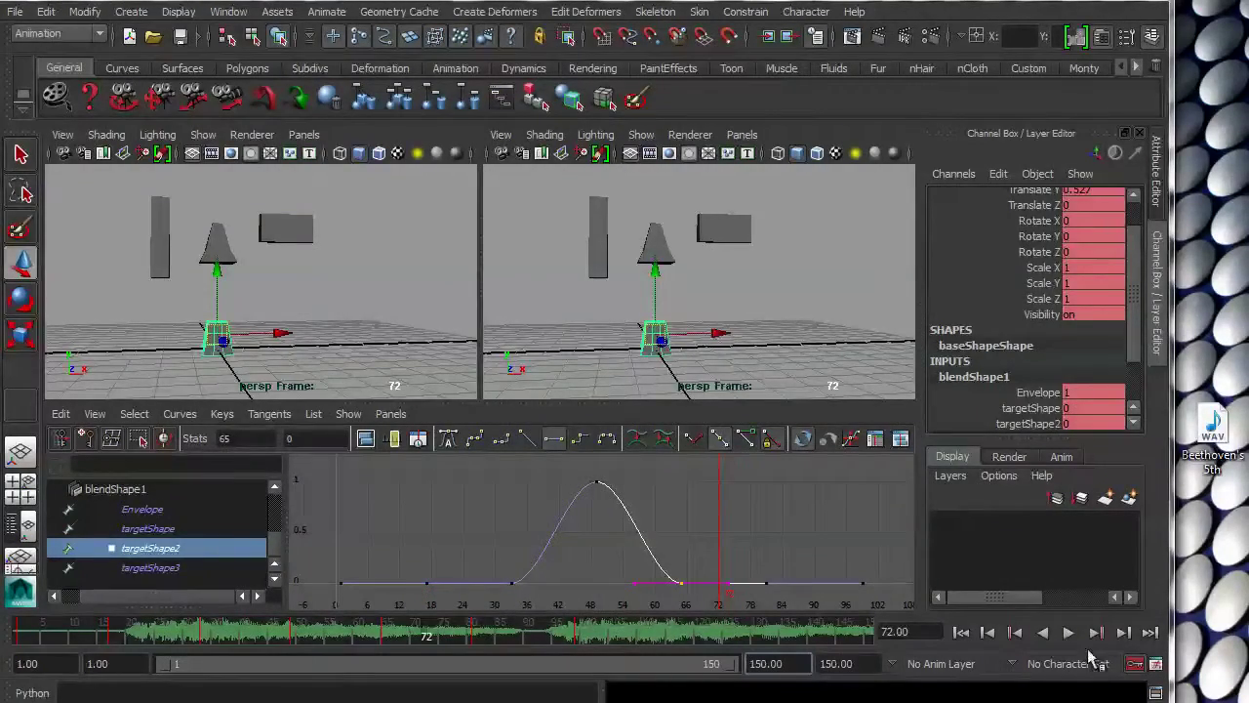
click(1070, 633)
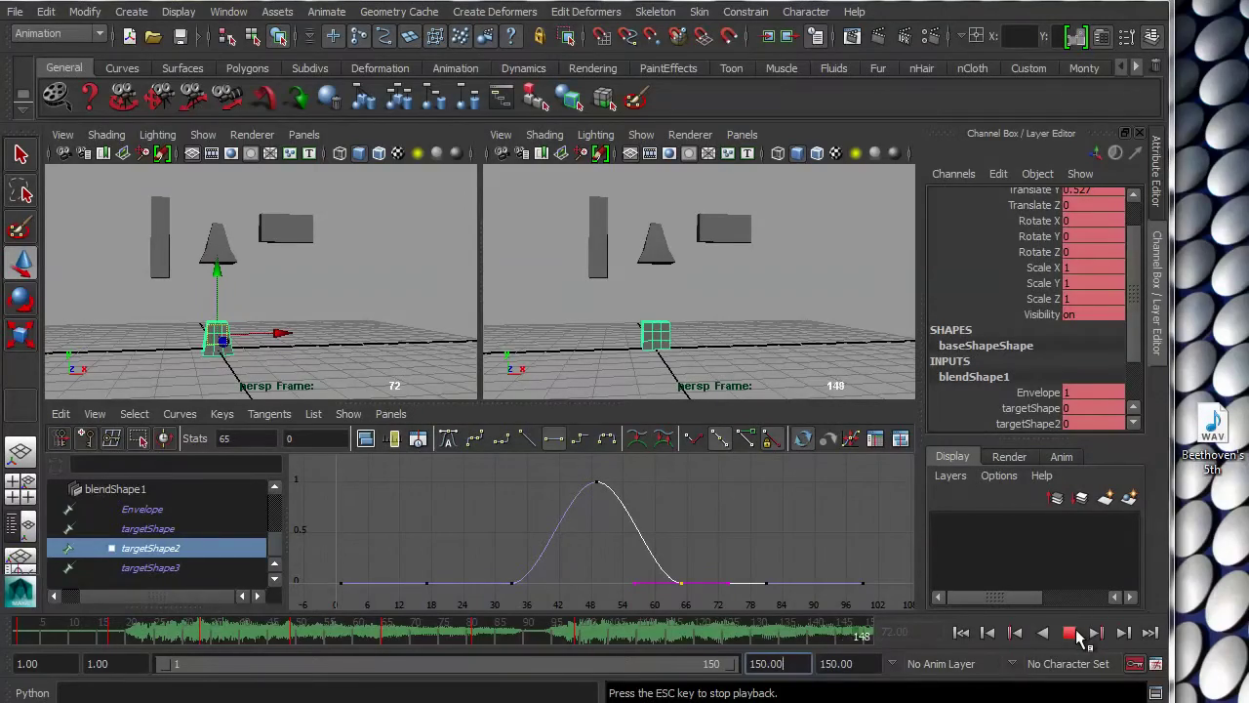
click(1070, 632)
drag(781, 633, 879, 632)
drag(26, 633, 7, 629)
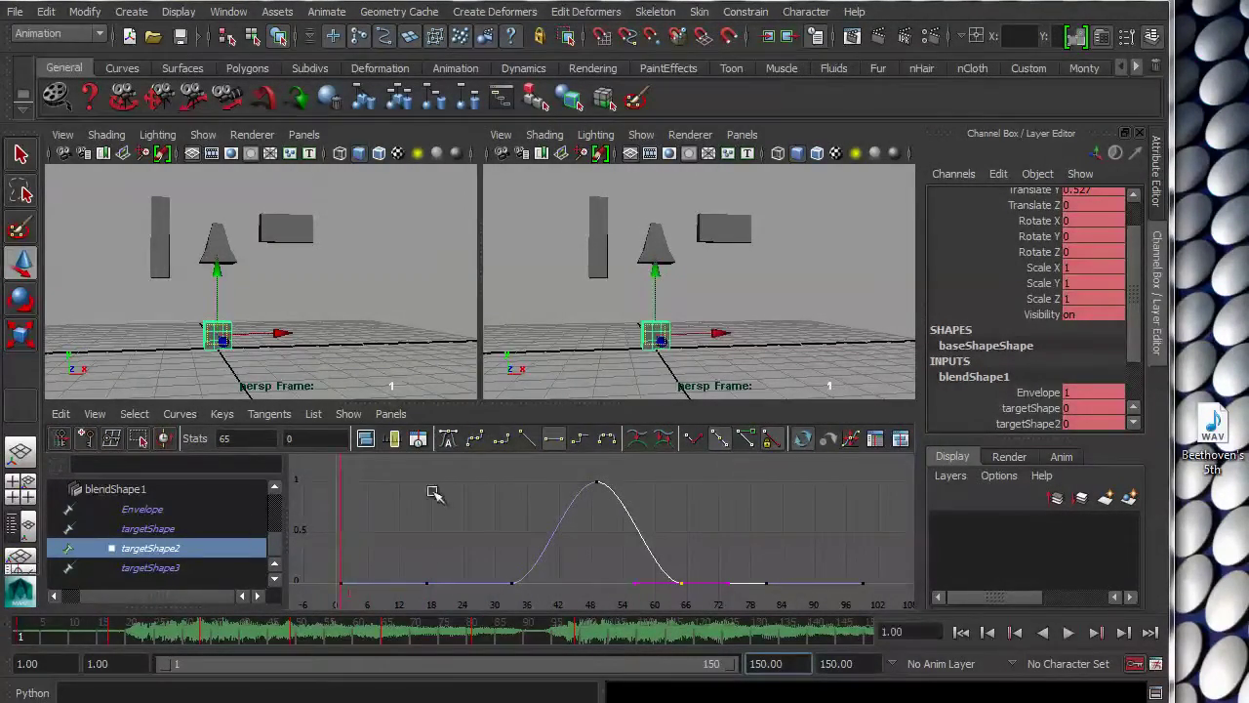
Make the perspective views taller, replay the blend shape animation with its sound, and return to frame 1
alt+middle_drag(610, 284, 622, 303)
alt+right_drag(623, 304, 653, 307)
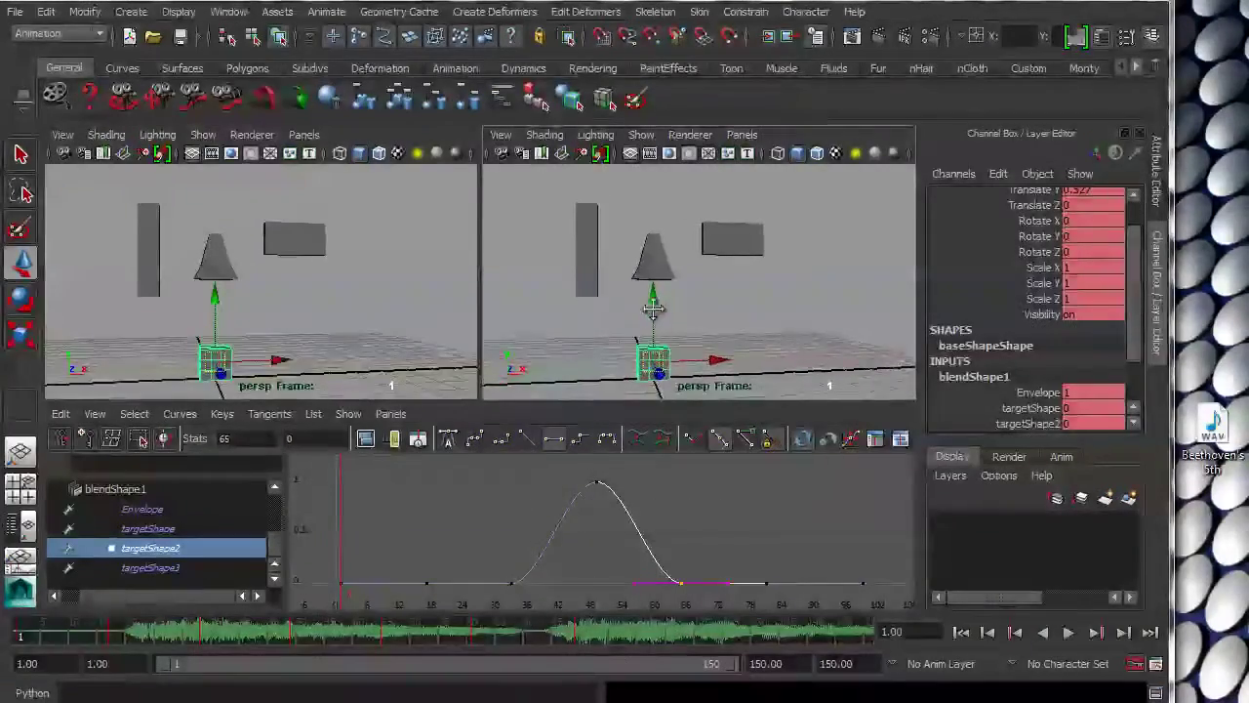
alt+middle_drag(653, 307, 675, 311)
drag(596, 403, 596, 429)
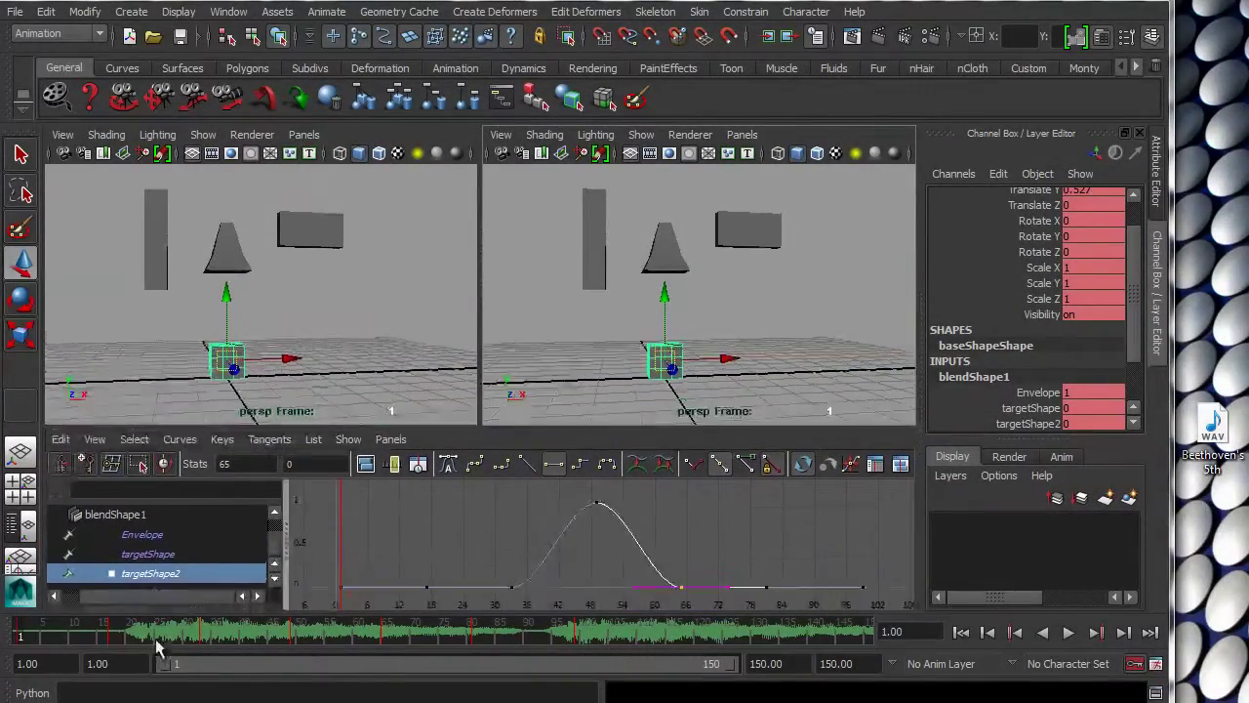
click(1066, 633)
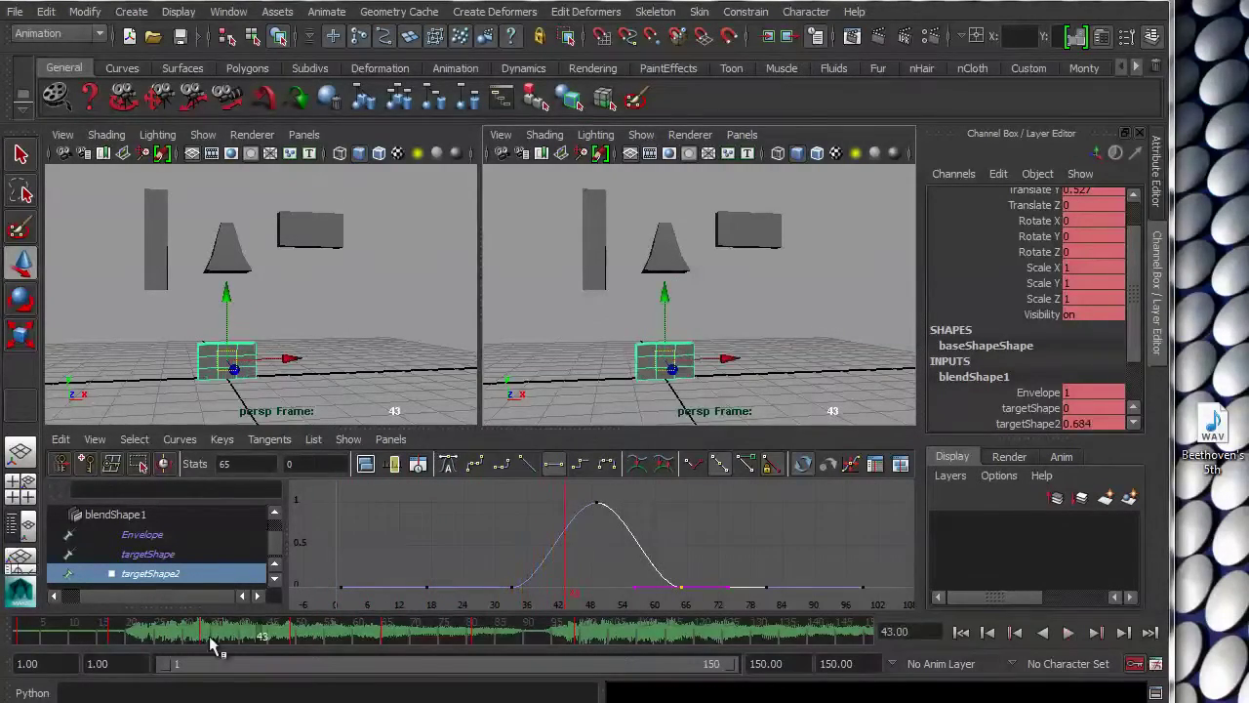
click(20, 634)
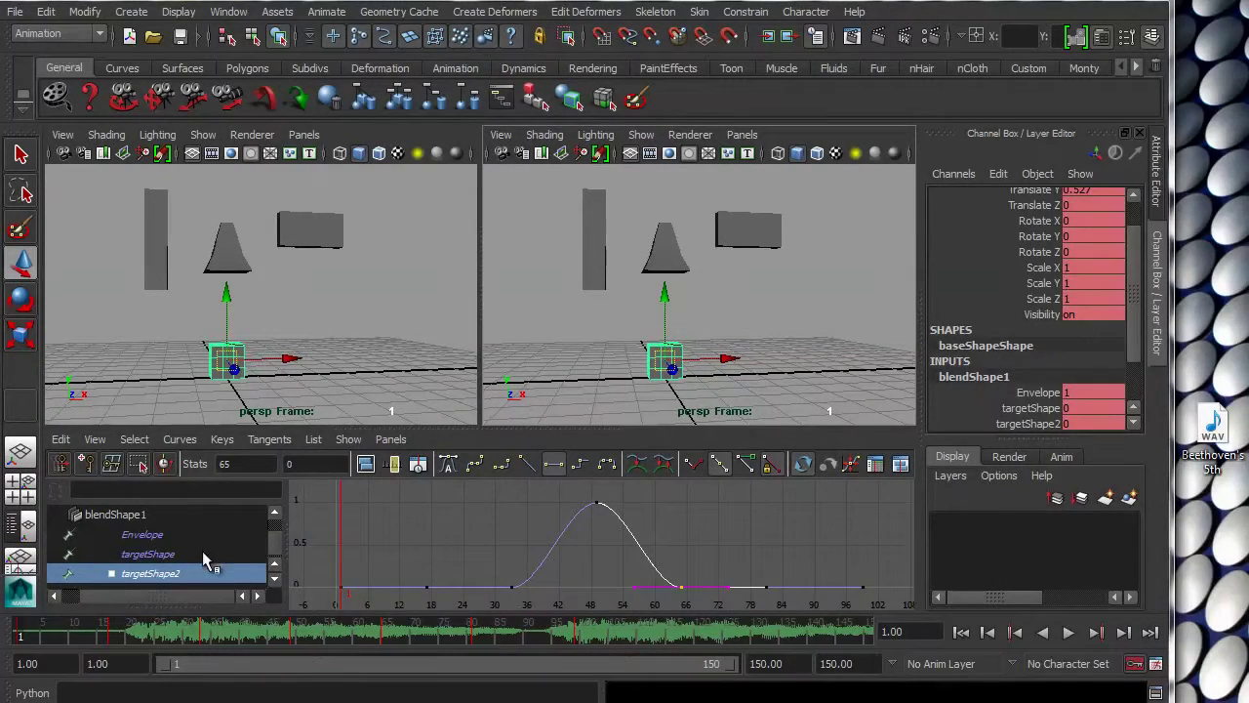
Delete all keys after frame 1 on the targetShape, targetShape2 and targetShape3 curves
drag(272, 538, 235, 568)
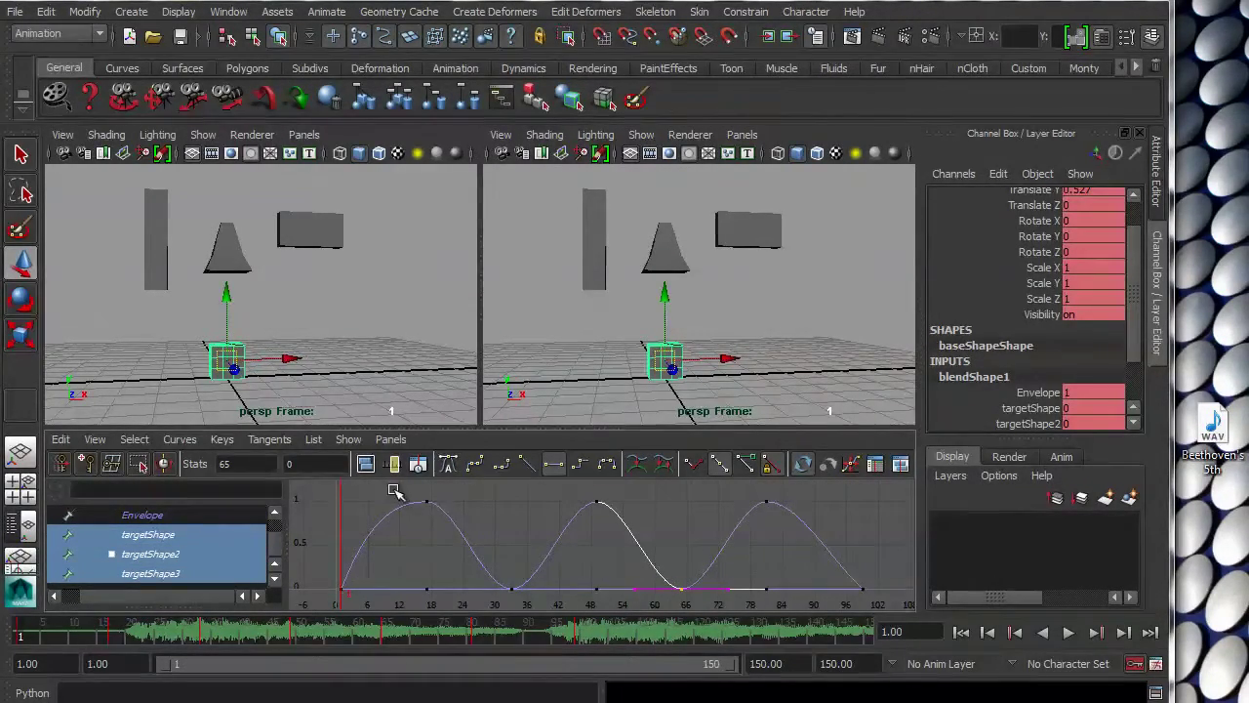
drag(397, 493, 862, 608)
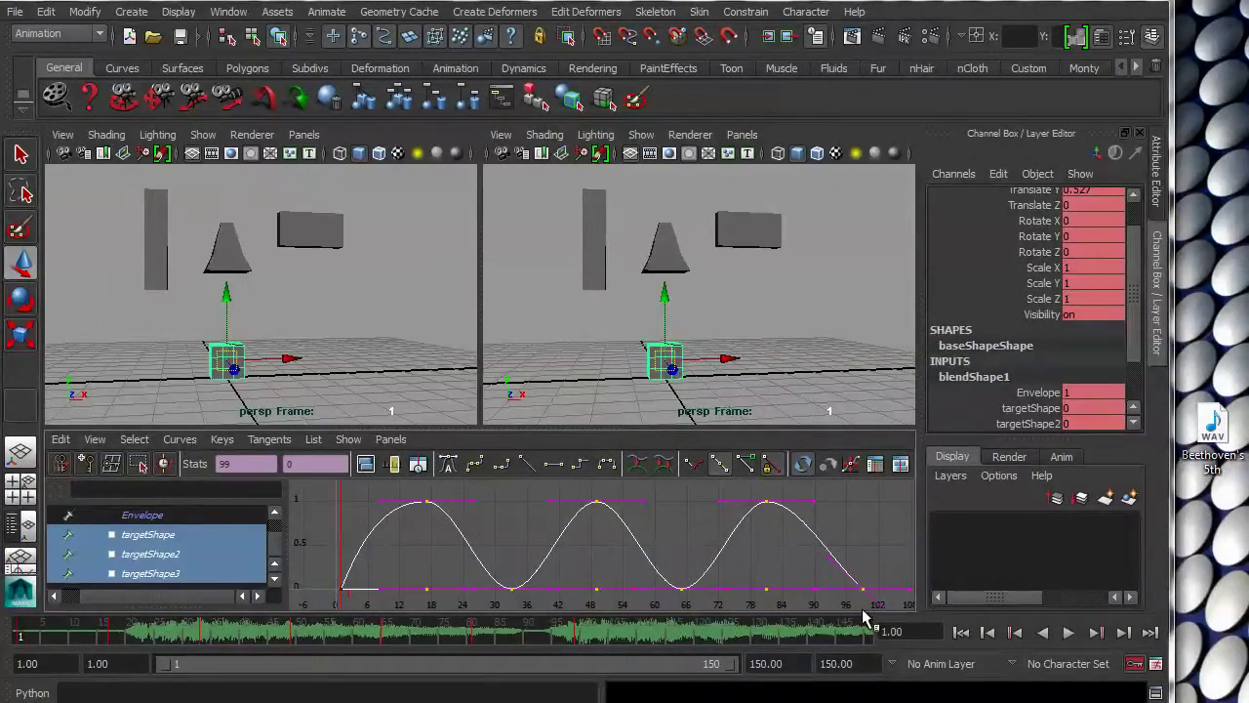
key(Delete)
Play the sound repeatedly from the start to locate its opening notes, ending at frame 33
key(alt+v)
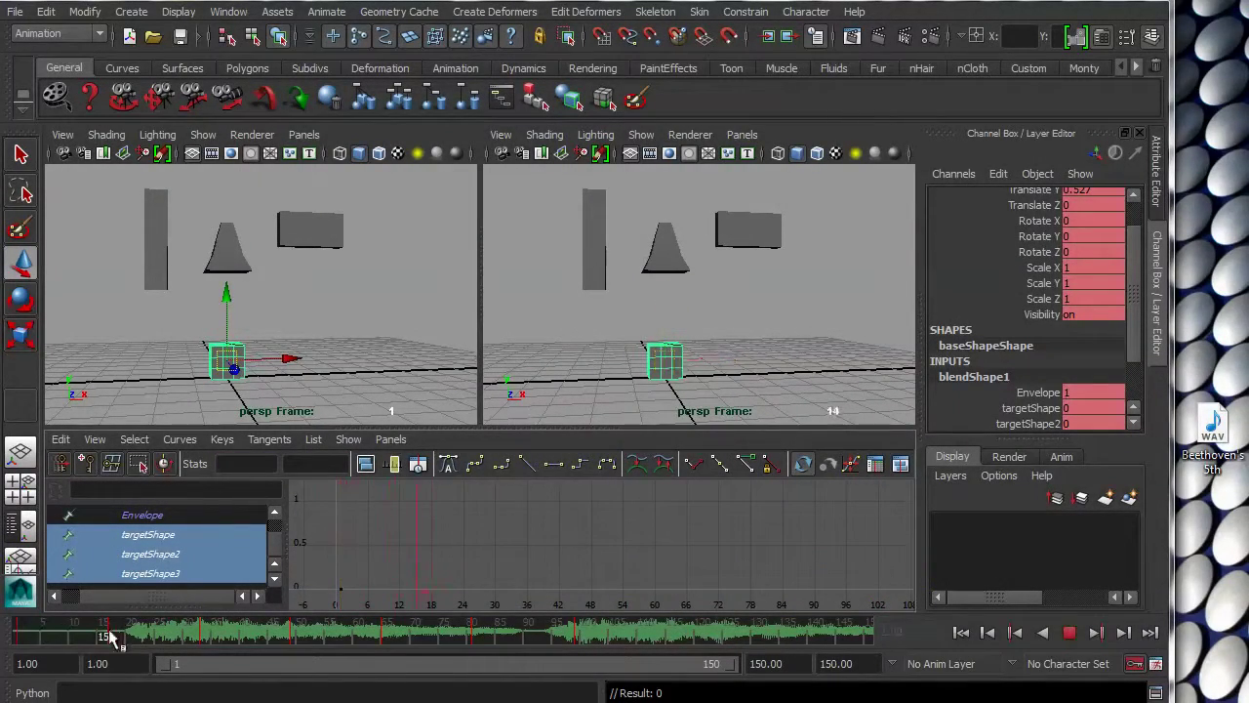
click(9, 625)
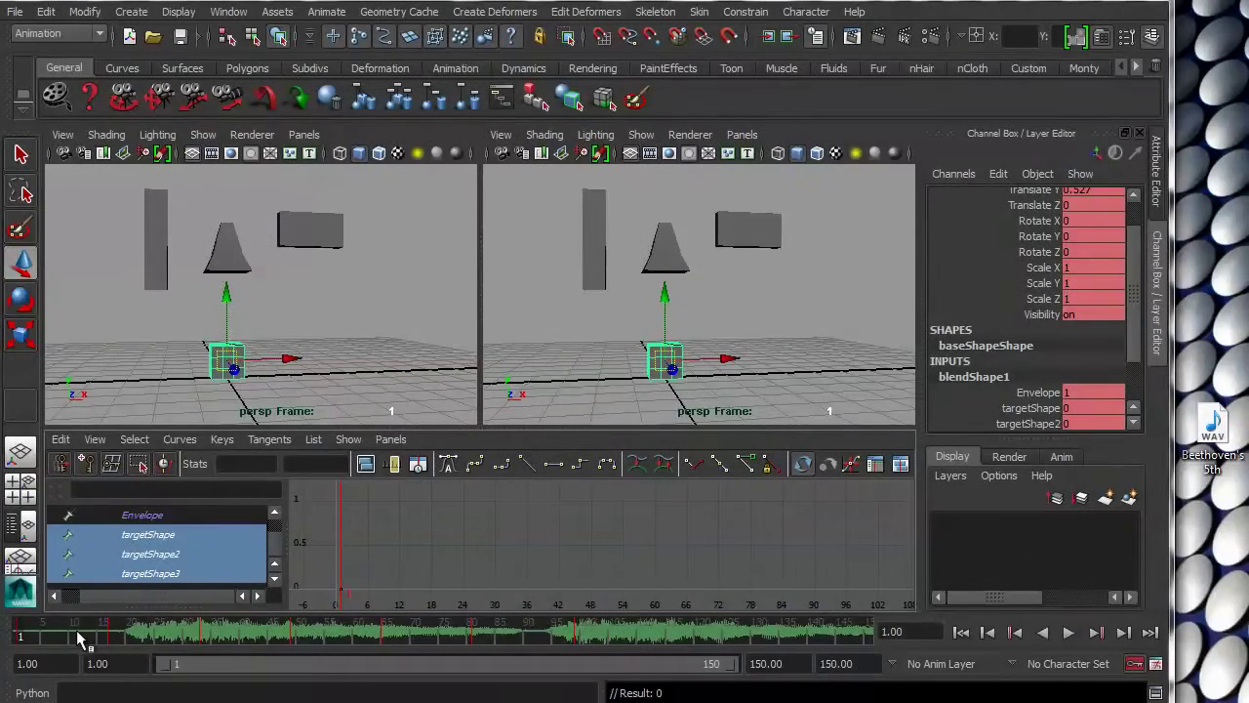
key(alt+v)
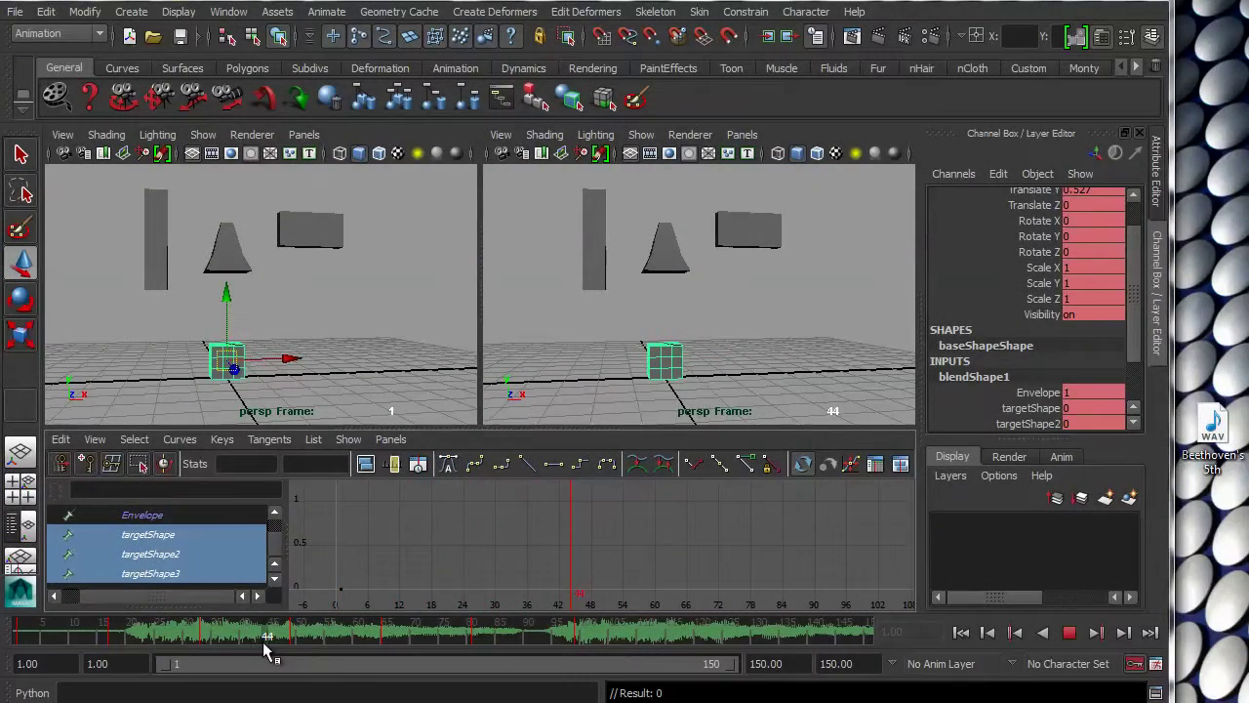
click(263, 641)
key(alt+v)
click(200, 638)
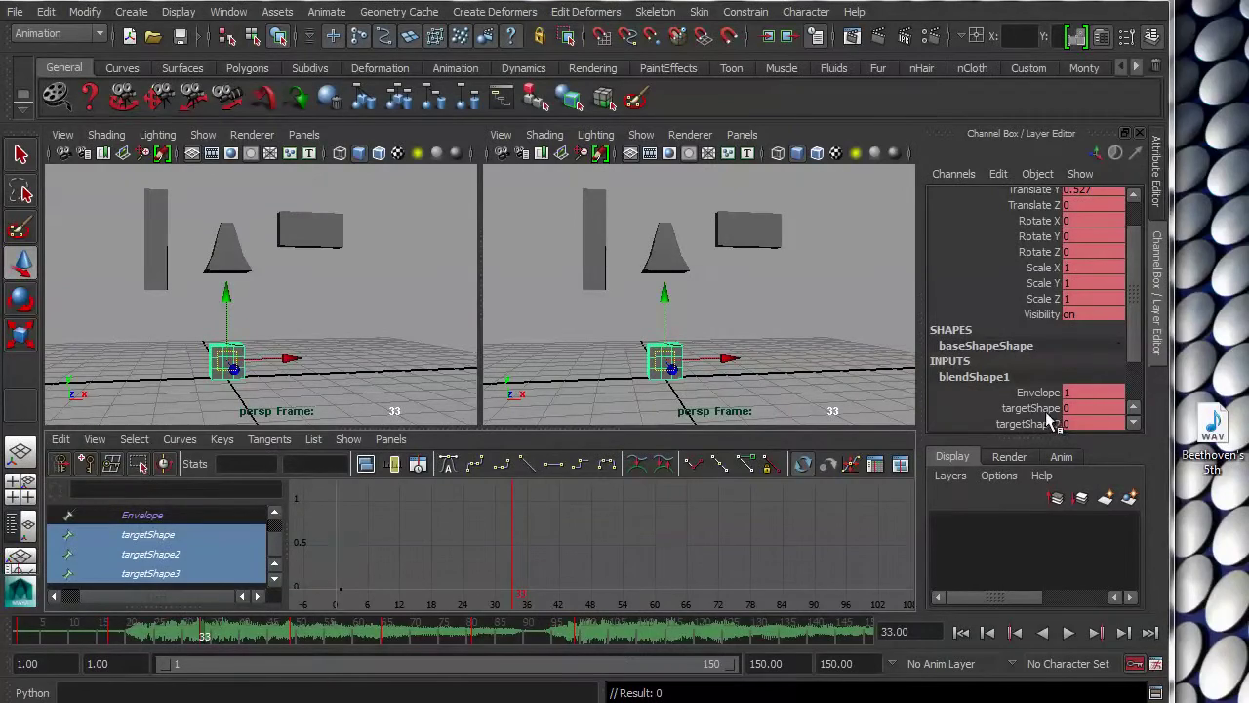
Open the Blend Shape editor and place it where the viewports and timeline stay accessible
click(1036, 410)
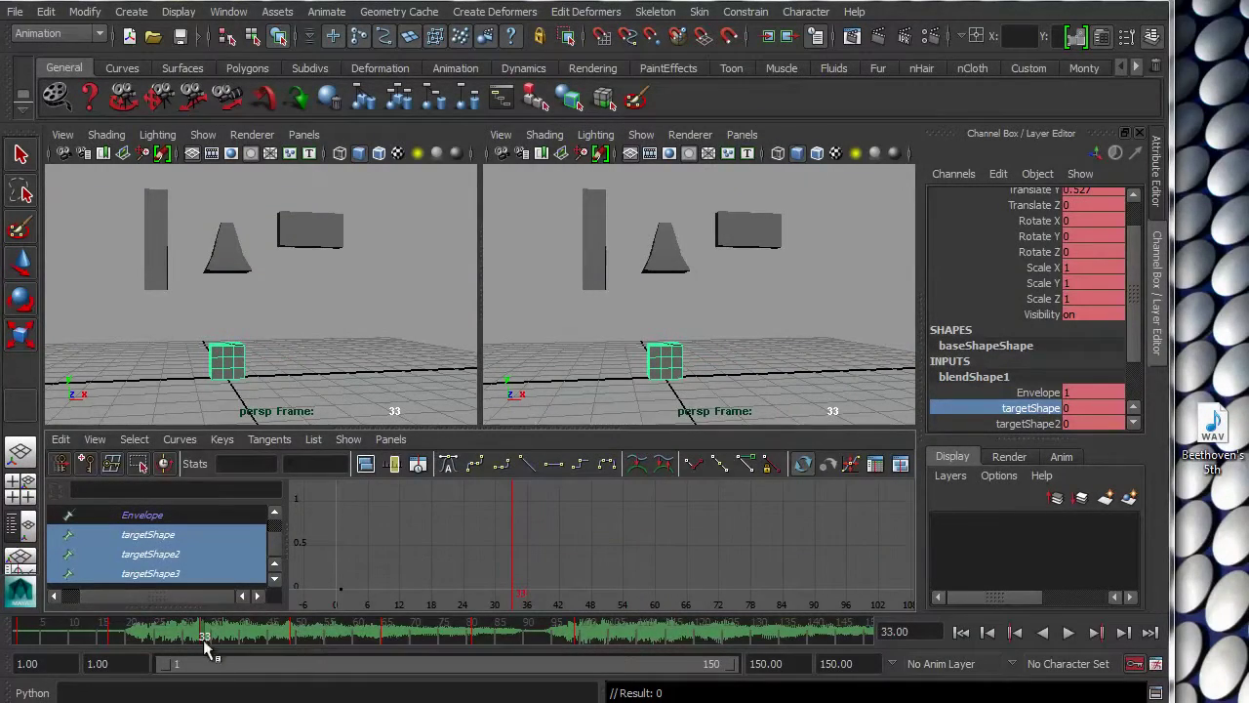
click(228, 12)
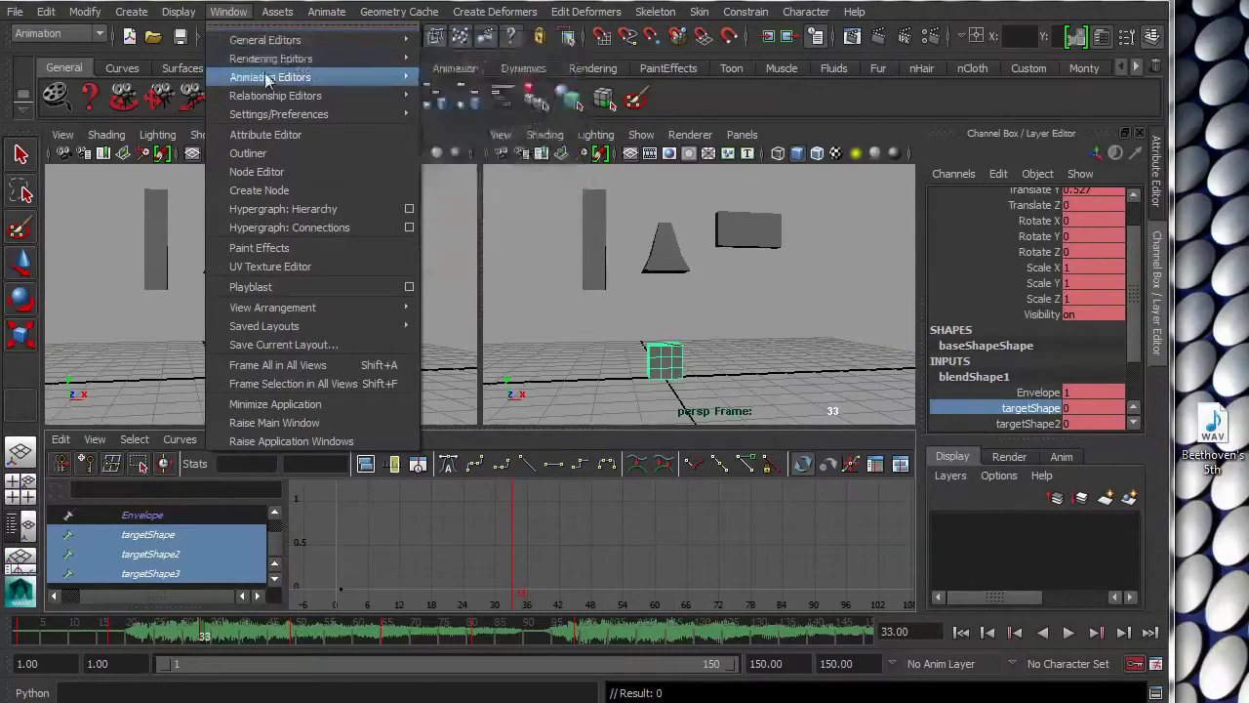
mouse_move(271, 78)
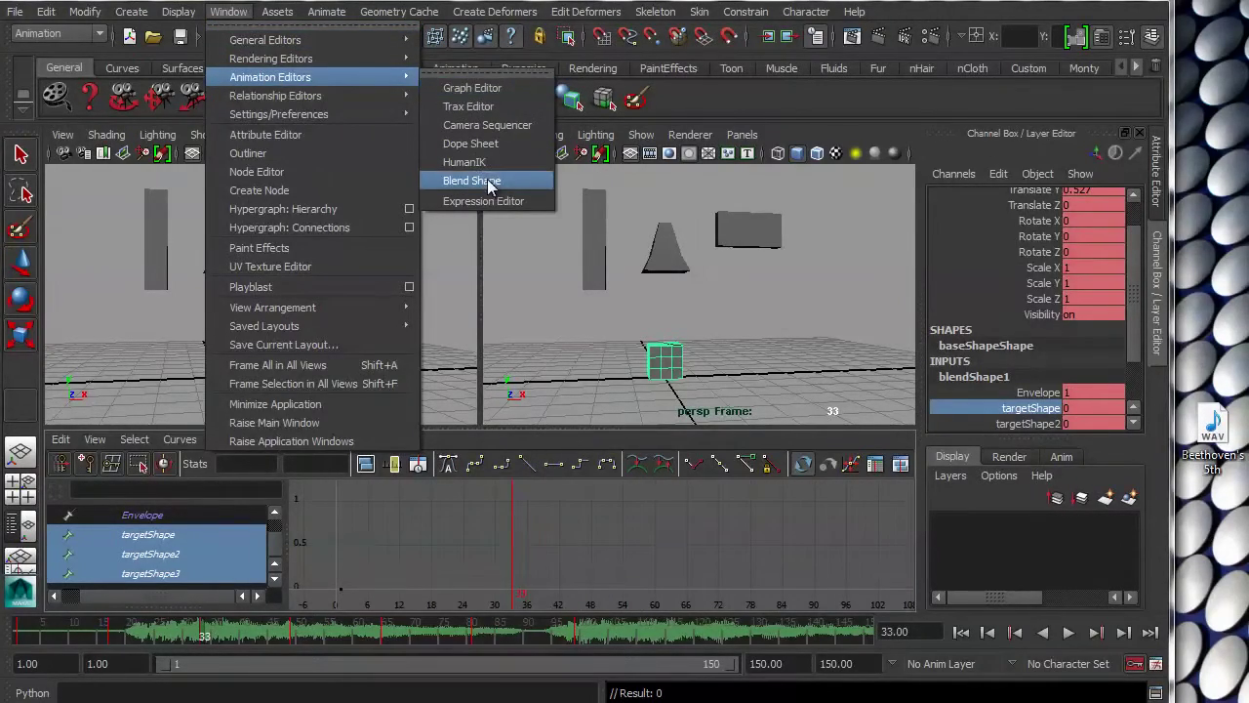
click(480, 181)
drag(1116, 94, 1074, 88)
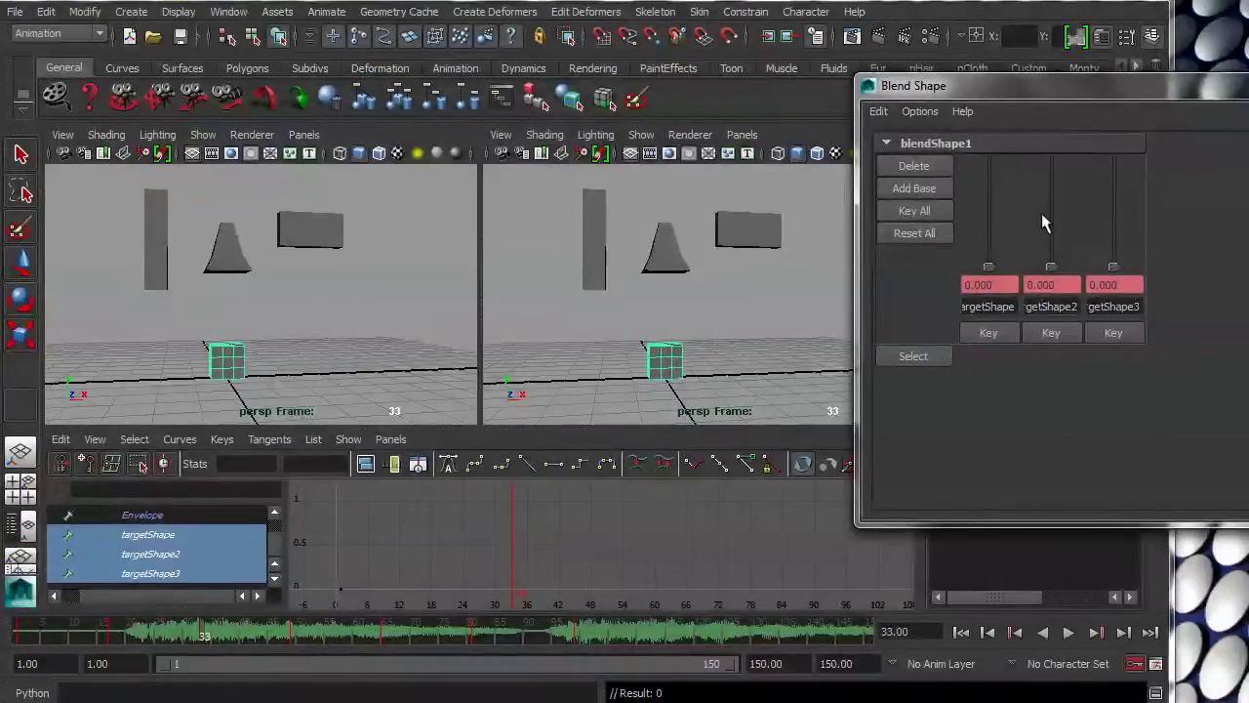
Keyframe the base shape at frames 17 and 33 with all three blend shape weights at 0
click(18, 632)
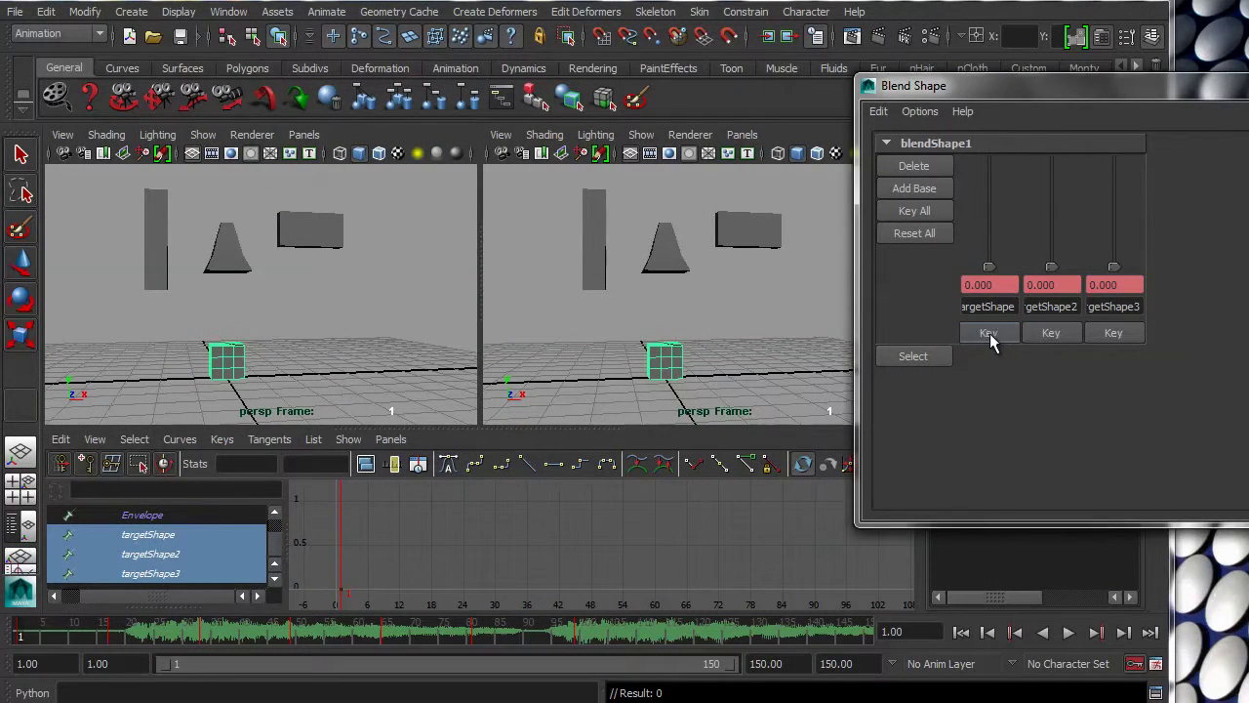
drag(54, 632, 107, 634)
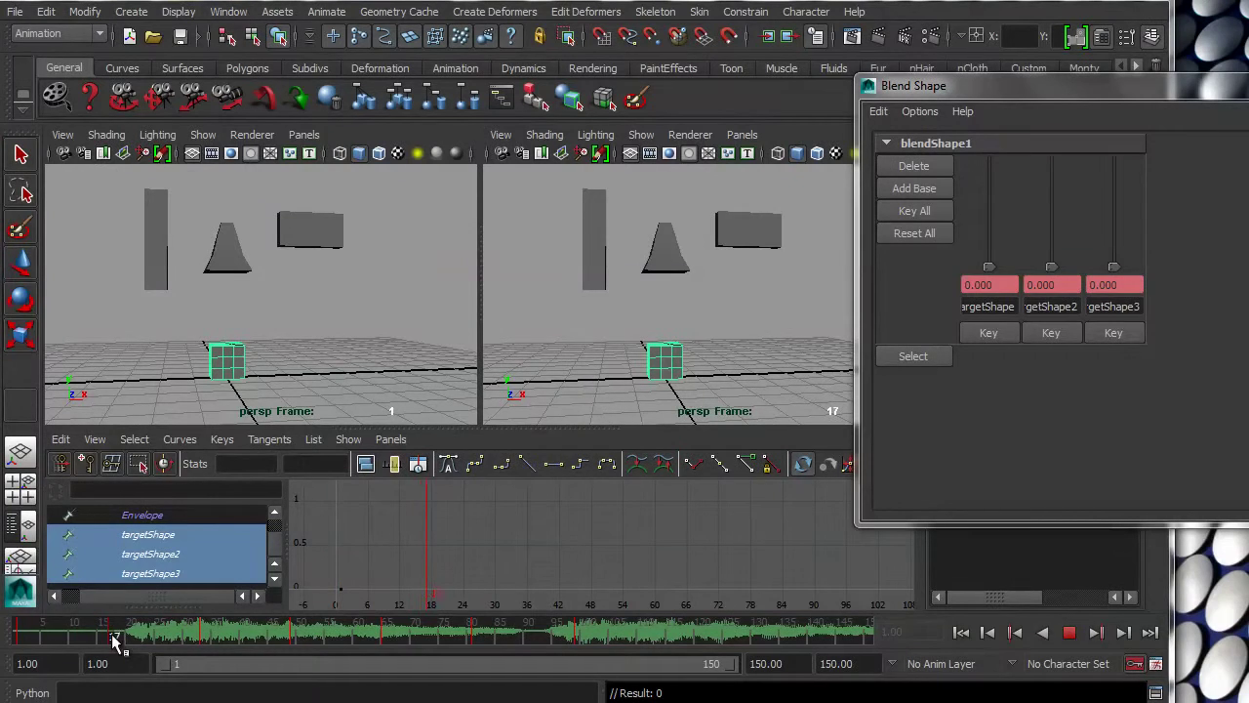
click(116, 641)
key(alt+v)
click(203, 633)
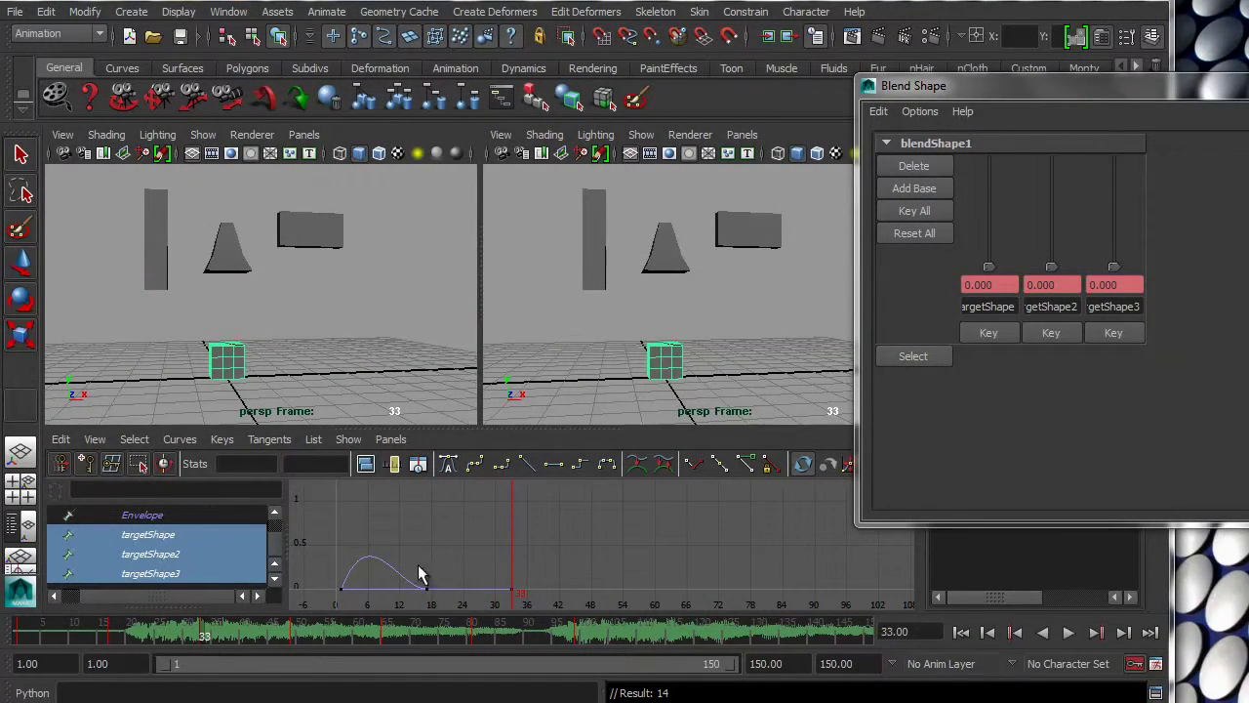
Apply flat tangents to the keys at frames 1 and 17, and key targetShape at 1.000 on frame 33
drag(329, 541, 461, 601)
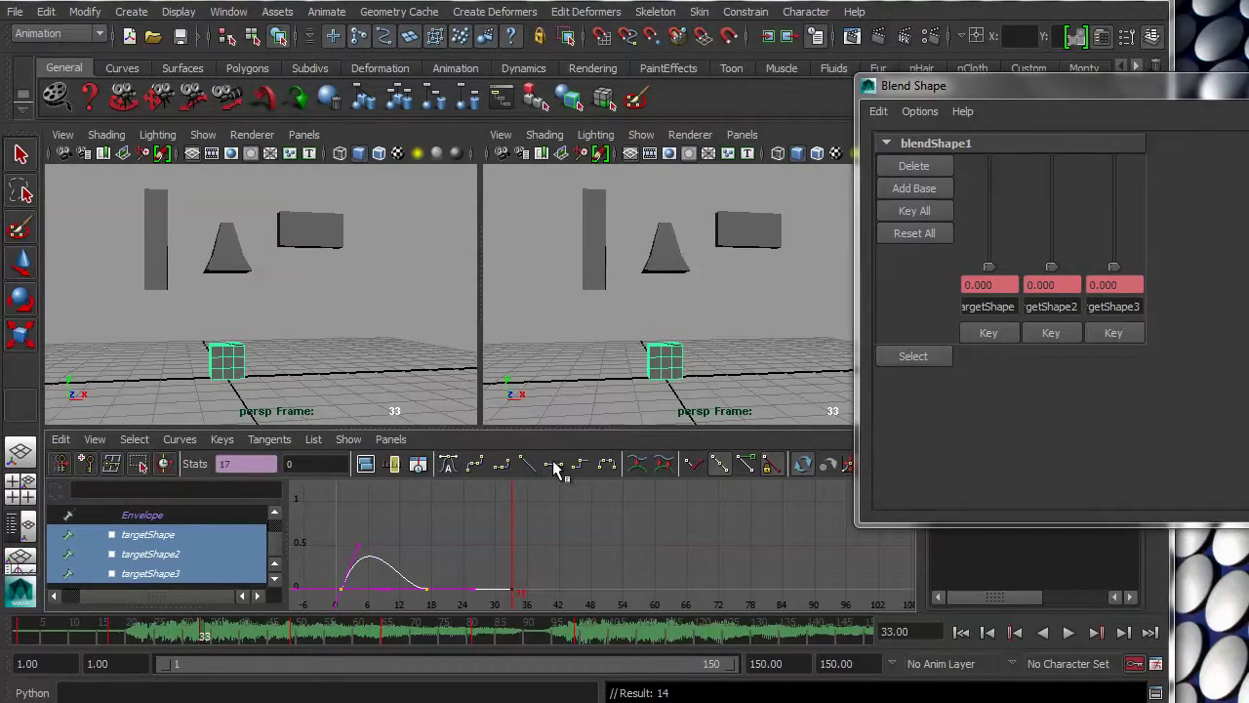
click(553, 463)
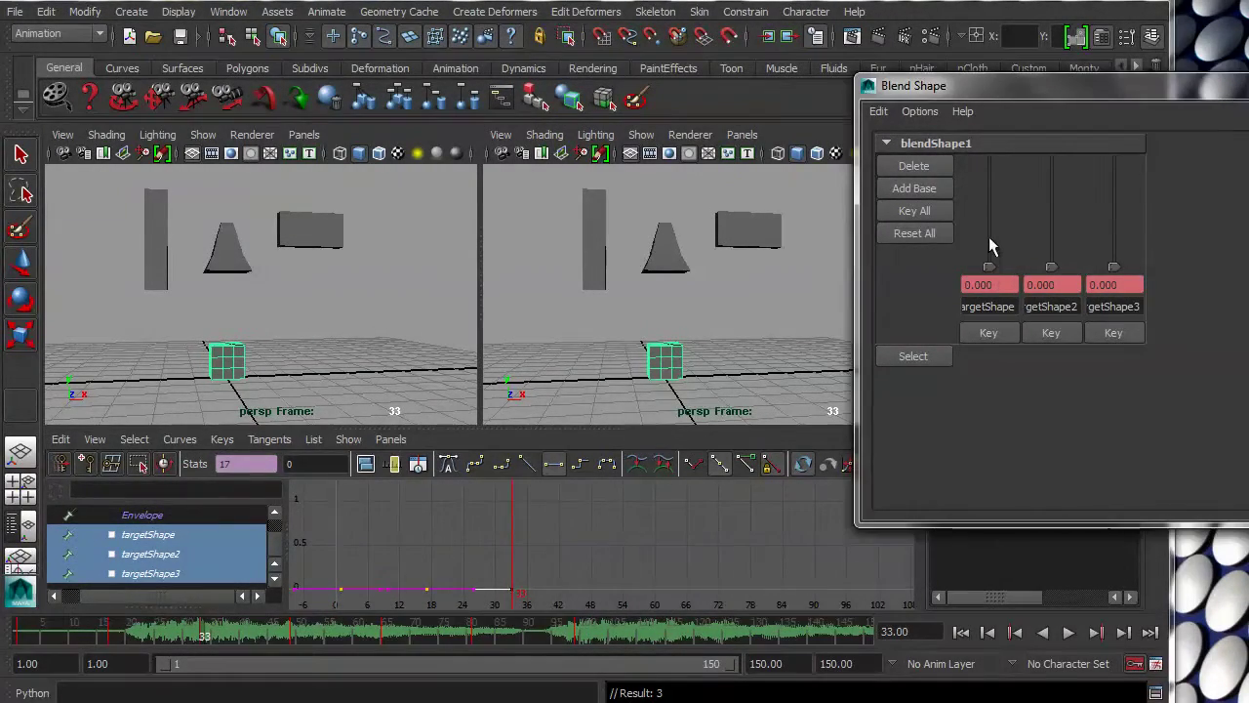
drag(989, 262, 995, 156)
key(s)
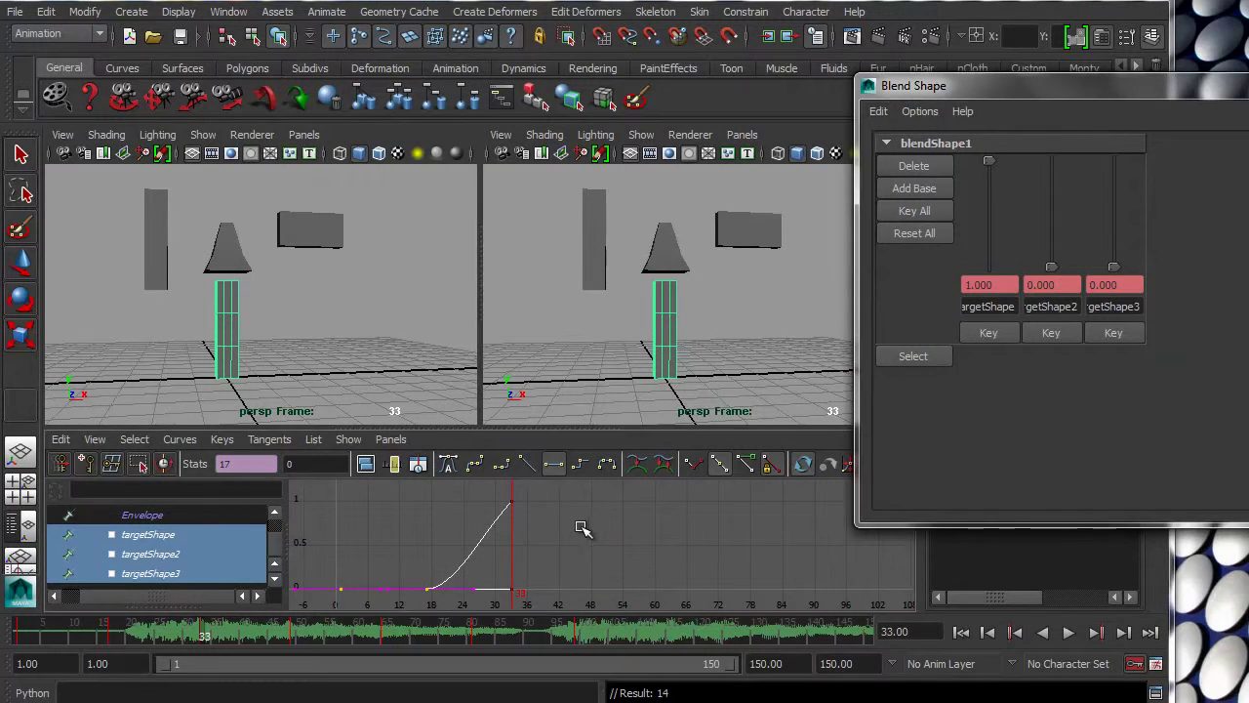
Play the new targetShape animation against the sound from frame 3, and scrub to the start of the first note at frame 17
click(28, 634)
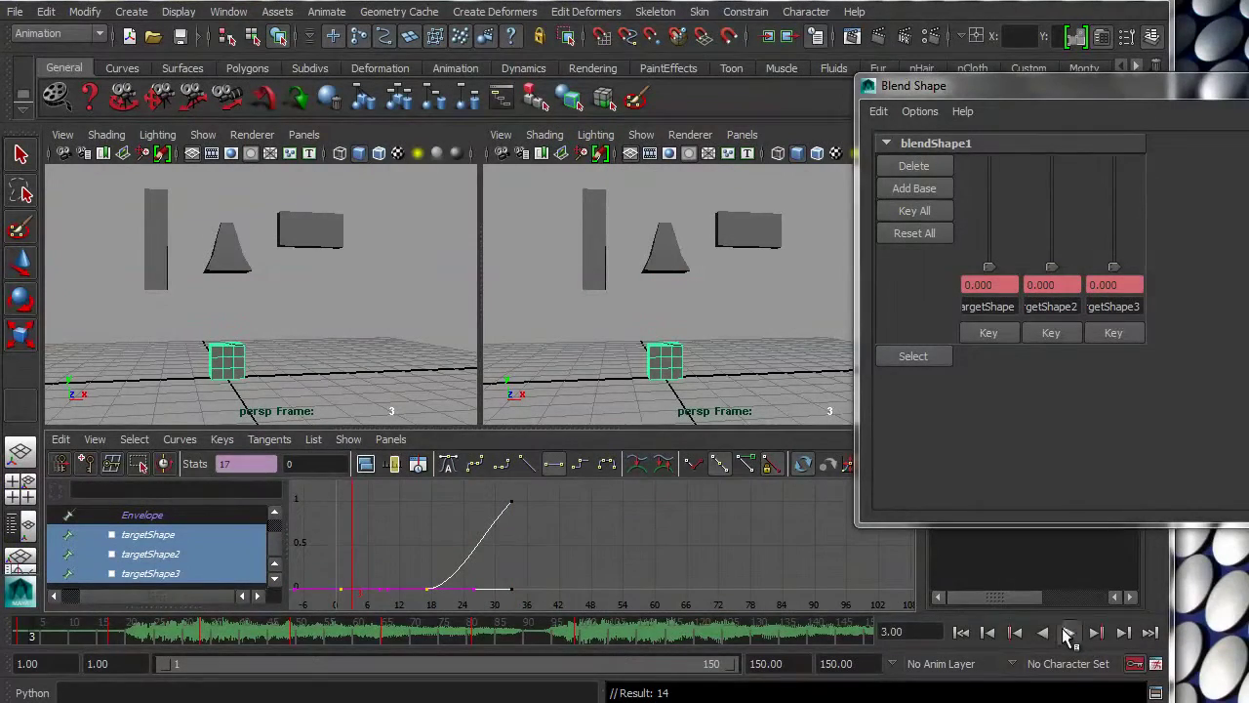
click(1069, 634)
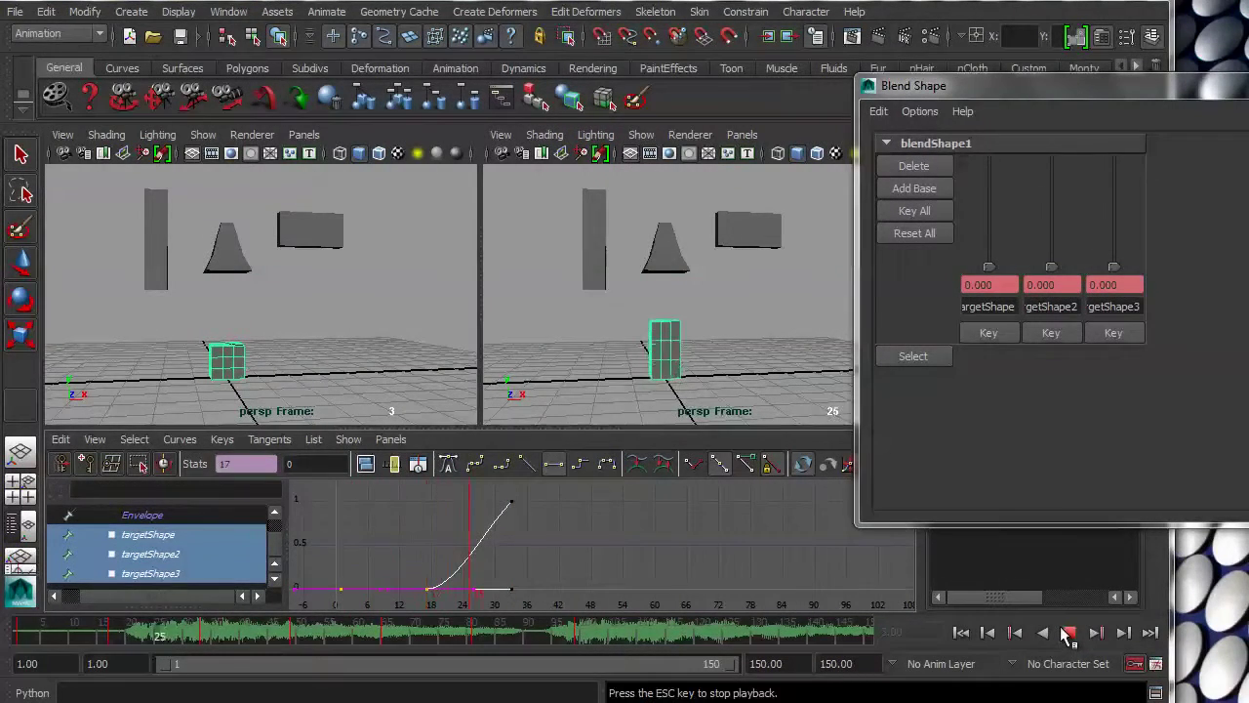
click(1069, 634)
drag(77, 631, 113, 636)
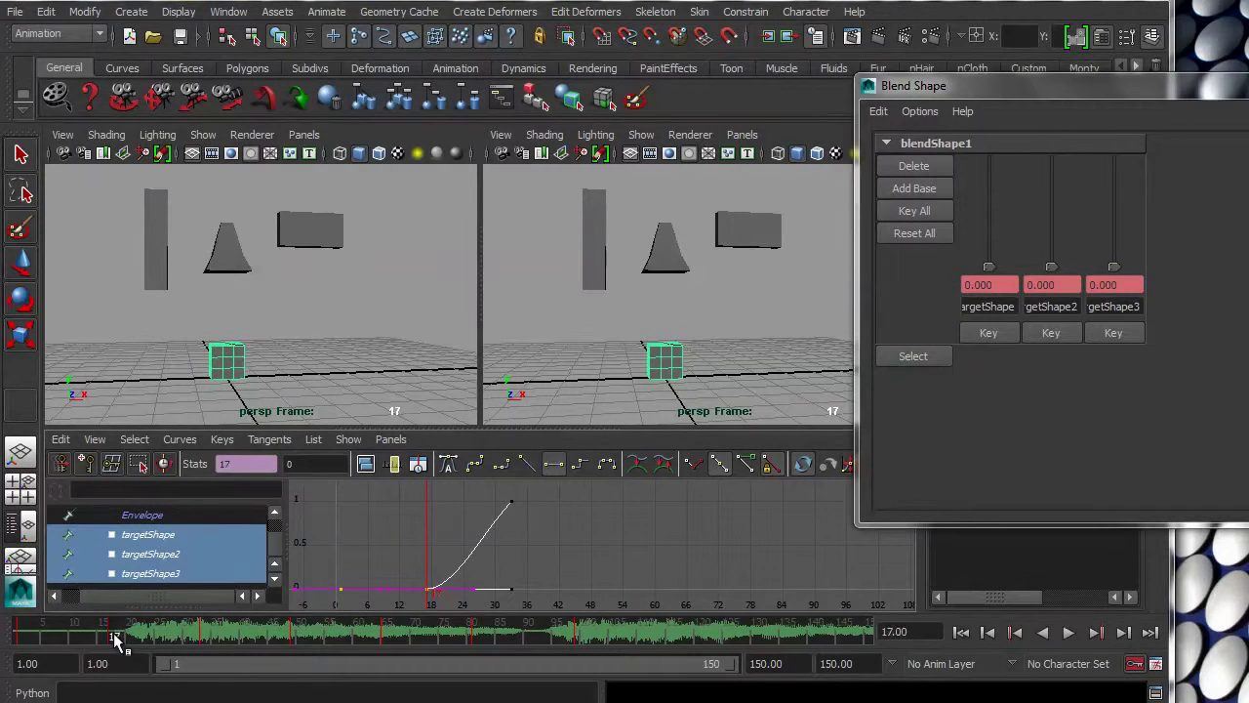
Key the targetShape weight at 0.670 on frame 21
double_click(118, 635)
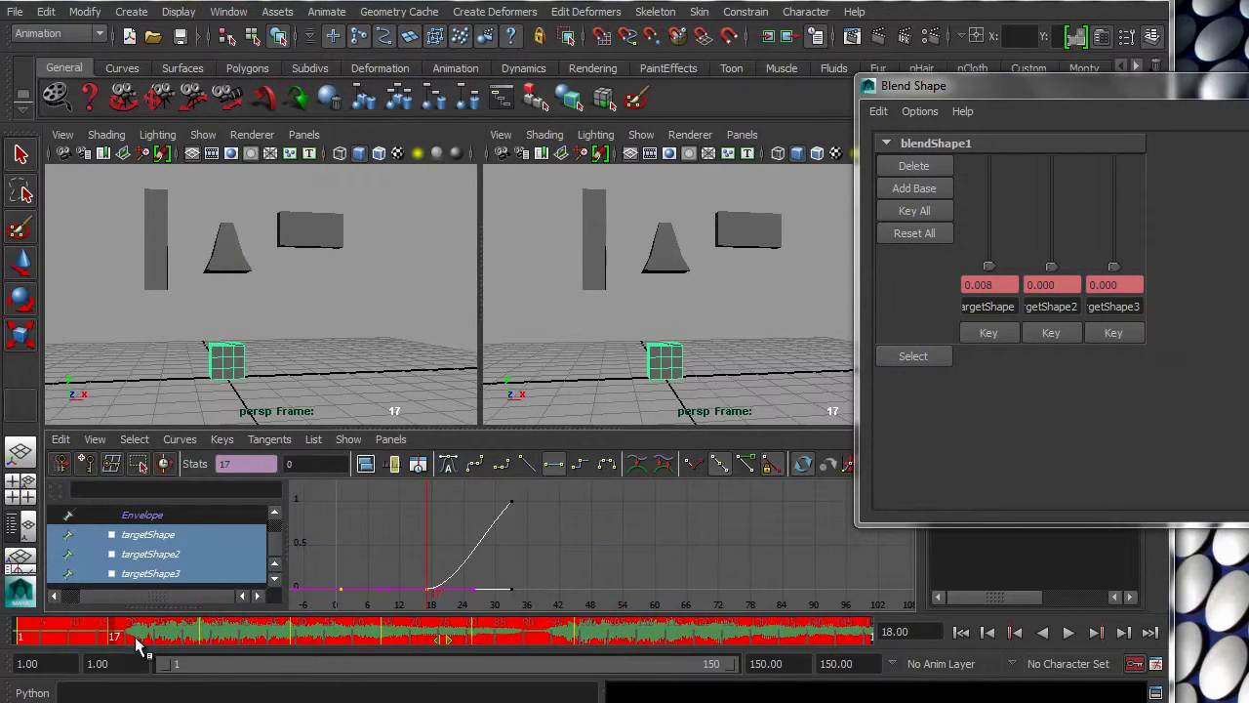
click(137, 638)
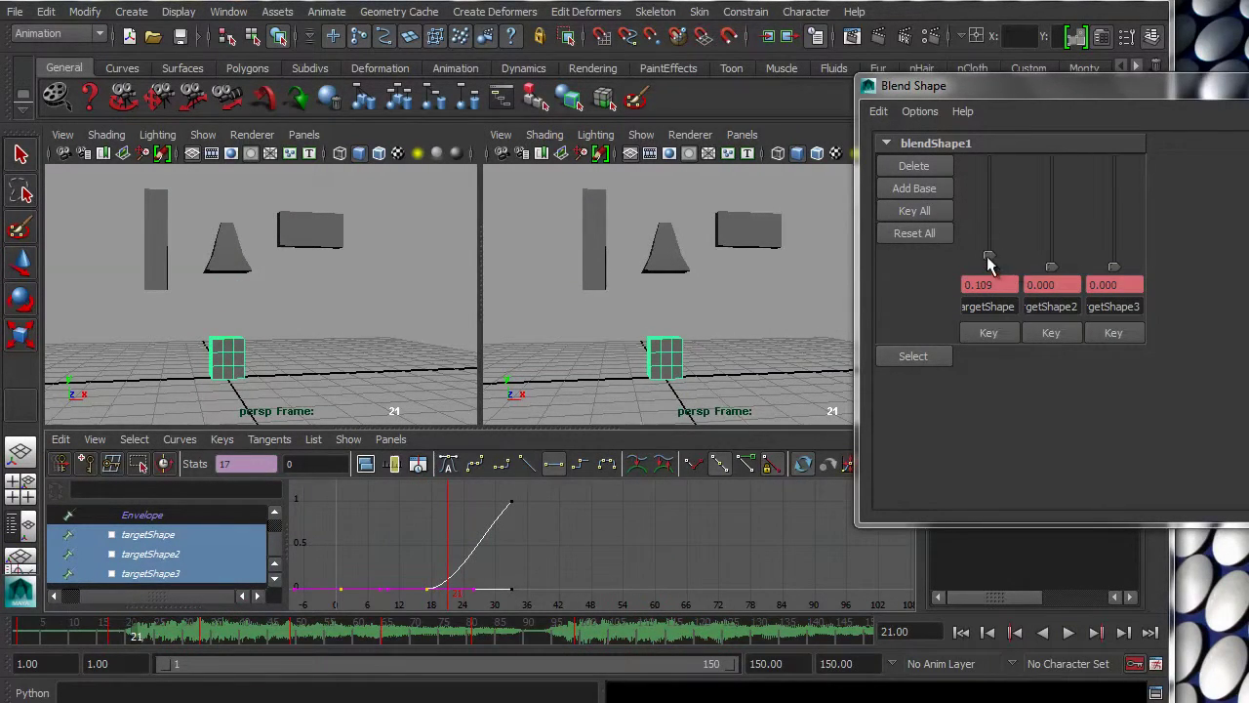
drag(989, 262, 989, 195)
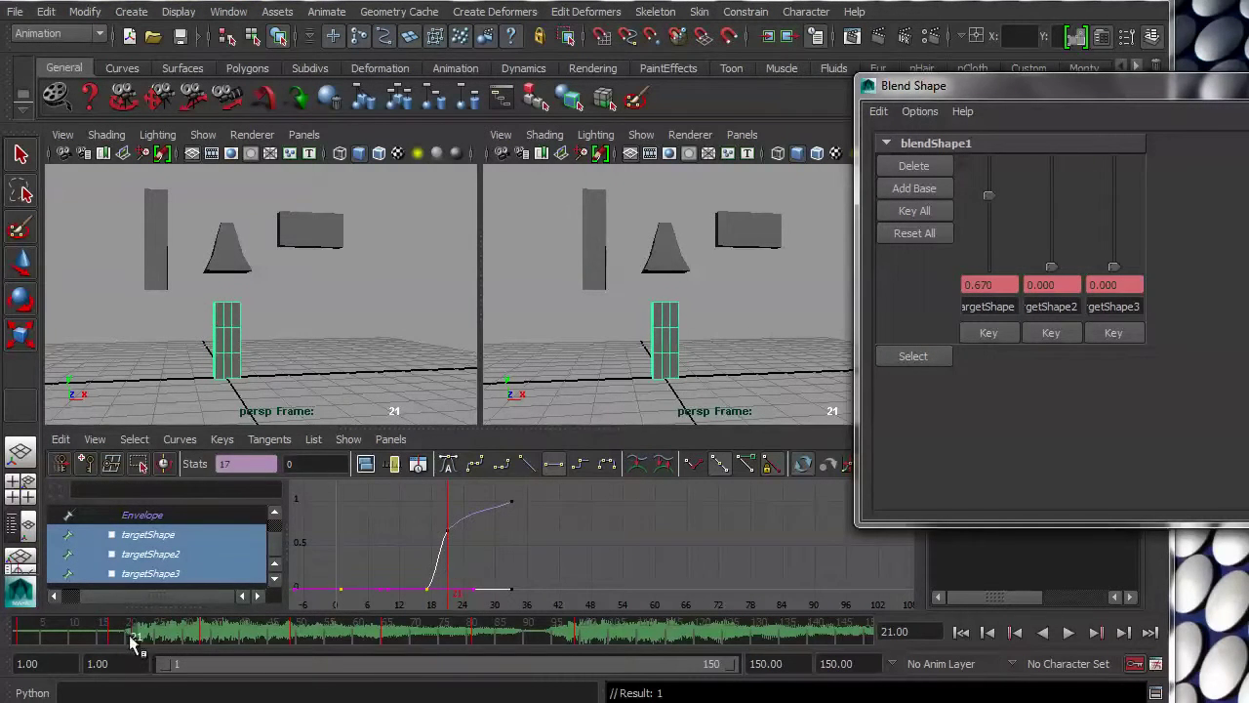
Key the targetShape weight at 0.358 on frame 25 and at 0.917 on frame 29
drag(134, 639, 164, 637)
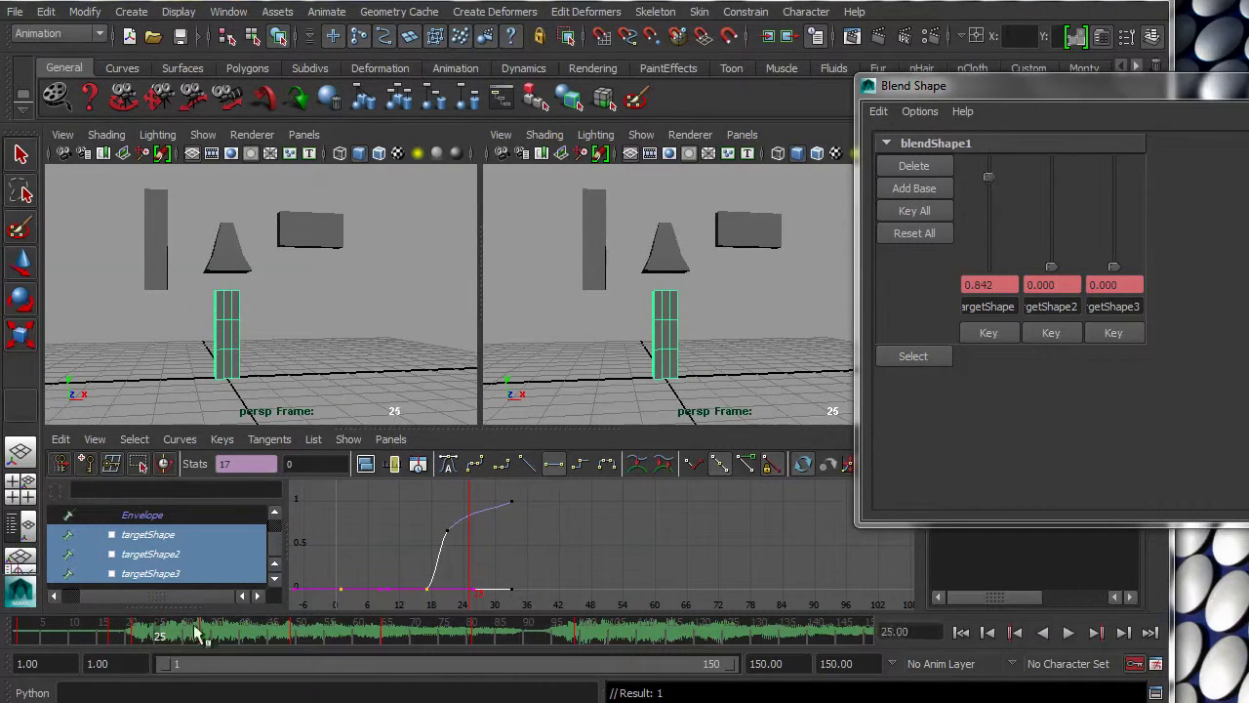
drag(988, 176, 989, 228)
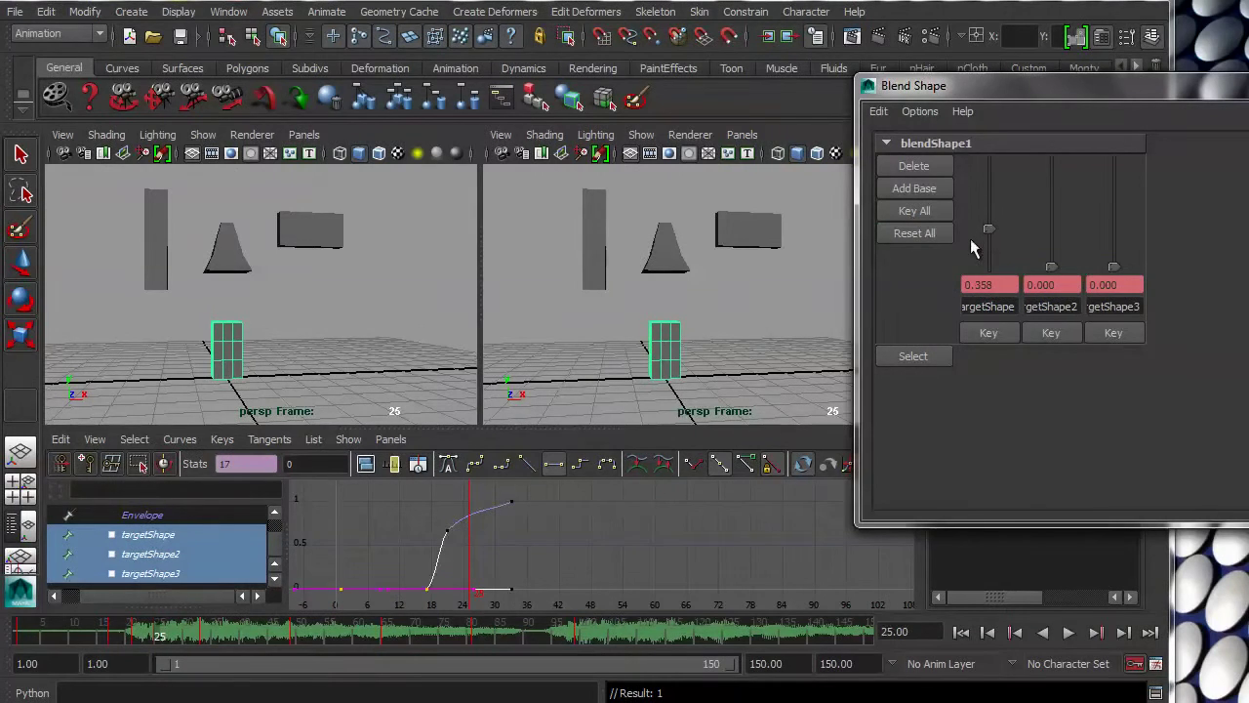
click(989, 332)
drag(155, 632, 182, 636)
drag(989, 199, 991, 168)
drag(178, 637, 204, 636)
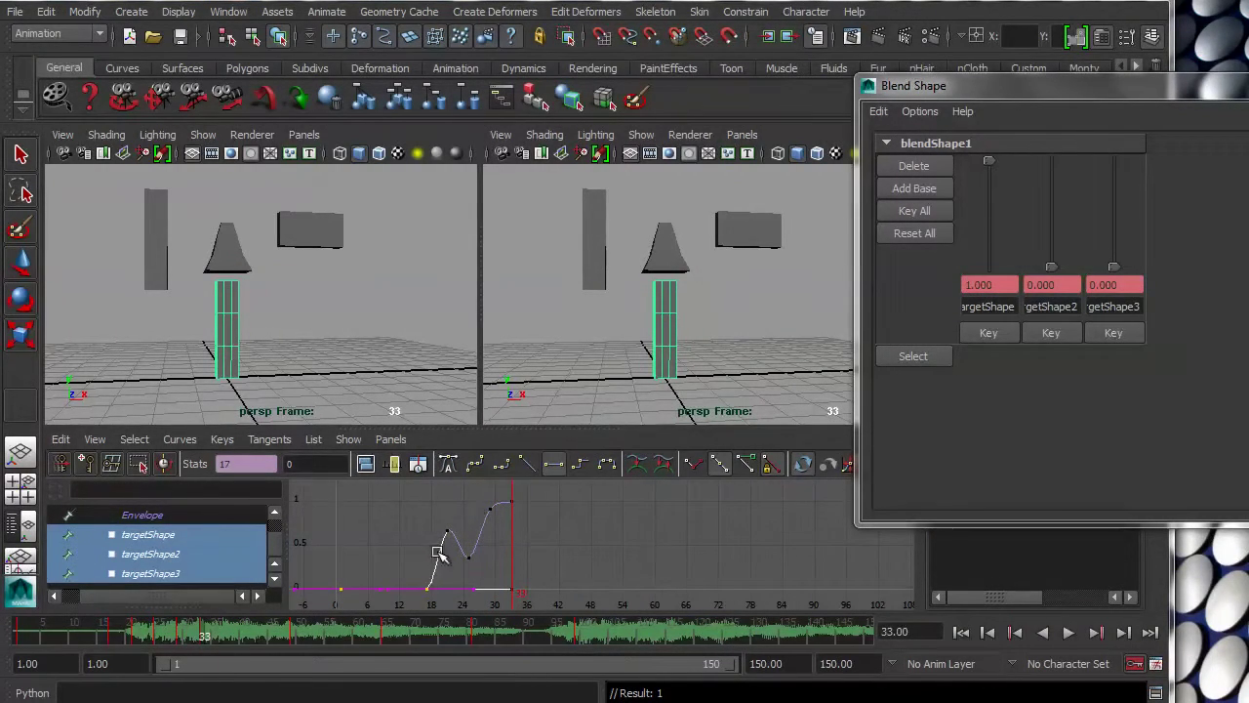
Play back the sound and shift the targetShape keys at frames 25 and 29 two frames earlier, to frames 23 and 27
key(alt+v)
key(alt+v)
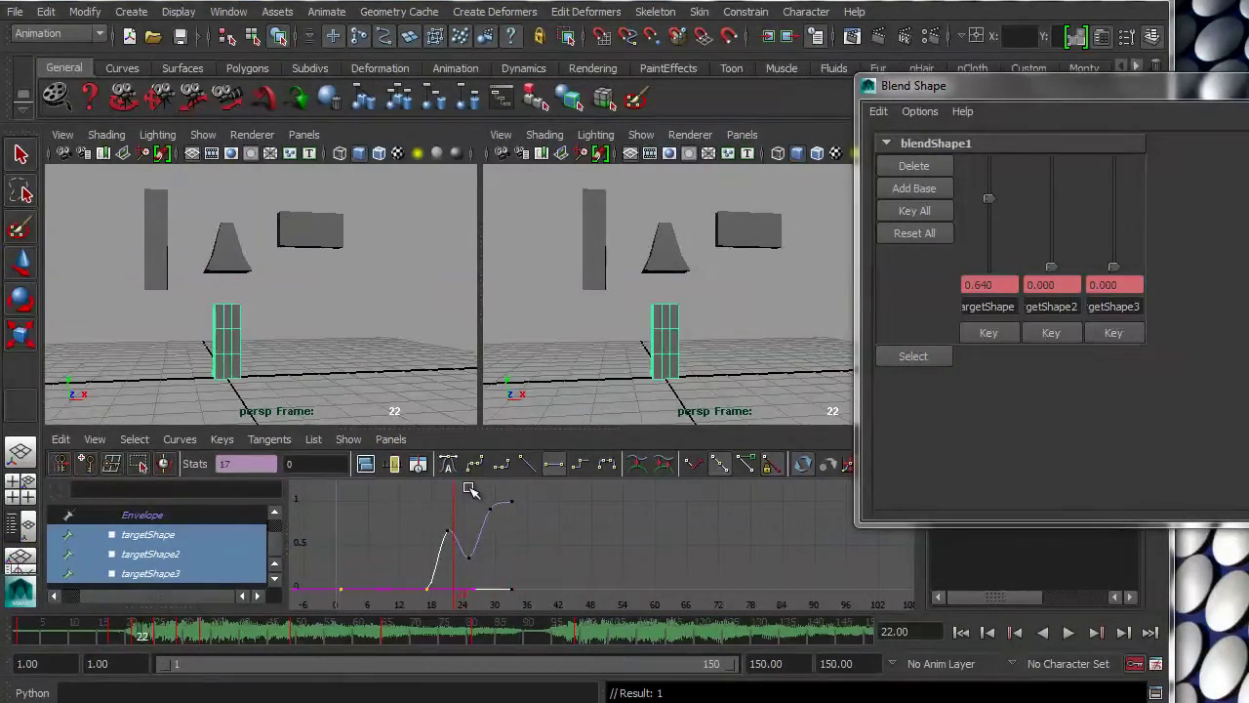
click(459, 493)
drag(463, 493, 507, 582)
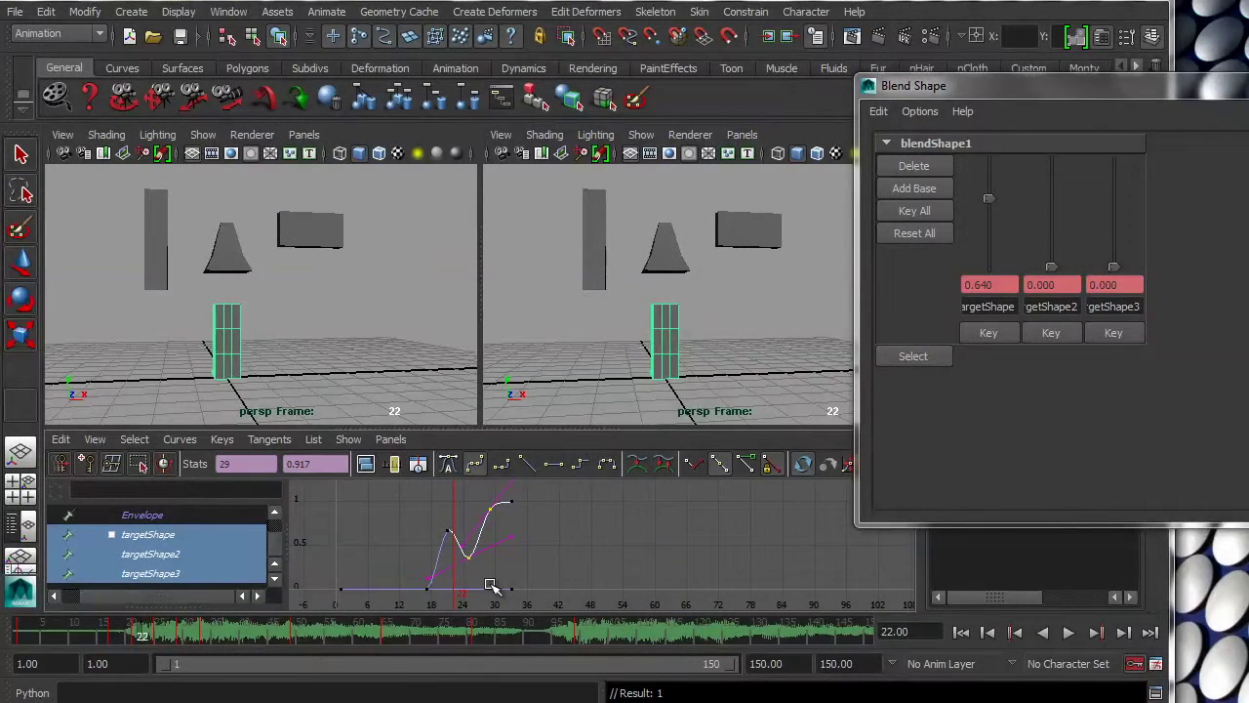
shift+middle_drag(479, 586, 461, 584)
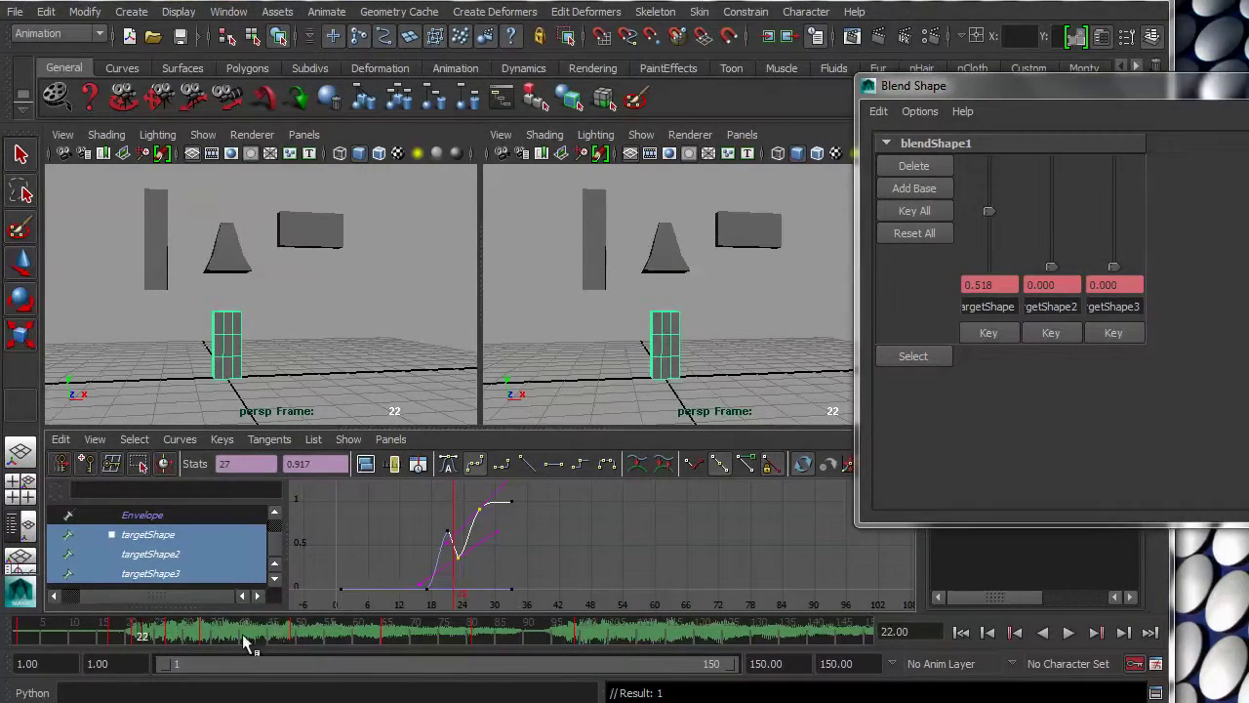
key(alt+v)
Move the targetShape key at frame 27 one frame earlier, to frame 26
drag(166, 636, 173, 635)
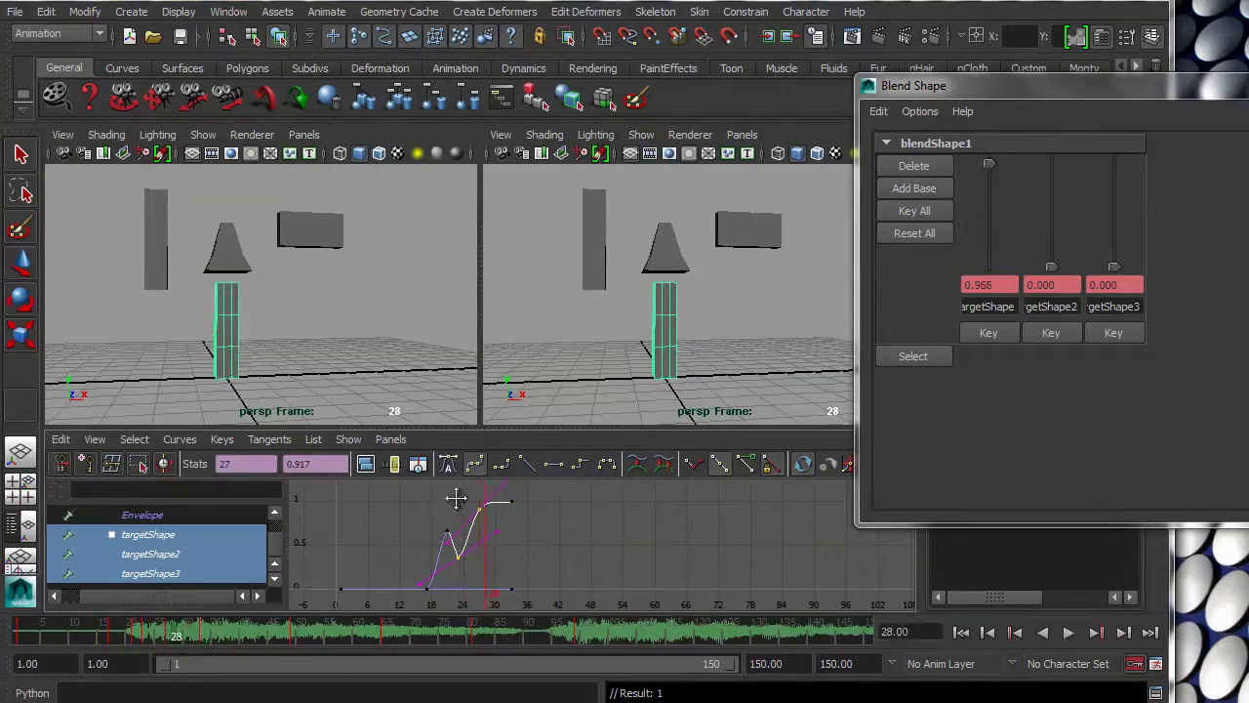
middle_drag(455, 497, 488, 524)
key(ctrl+z)
click(532, 548)
drag(467, 488, 497, 528)
shift+middle_drag(468, 532, 459, 532)
Add a key on frame 29 and lower its targetShape value to 0.279
drag(164, 634, 176, 636)
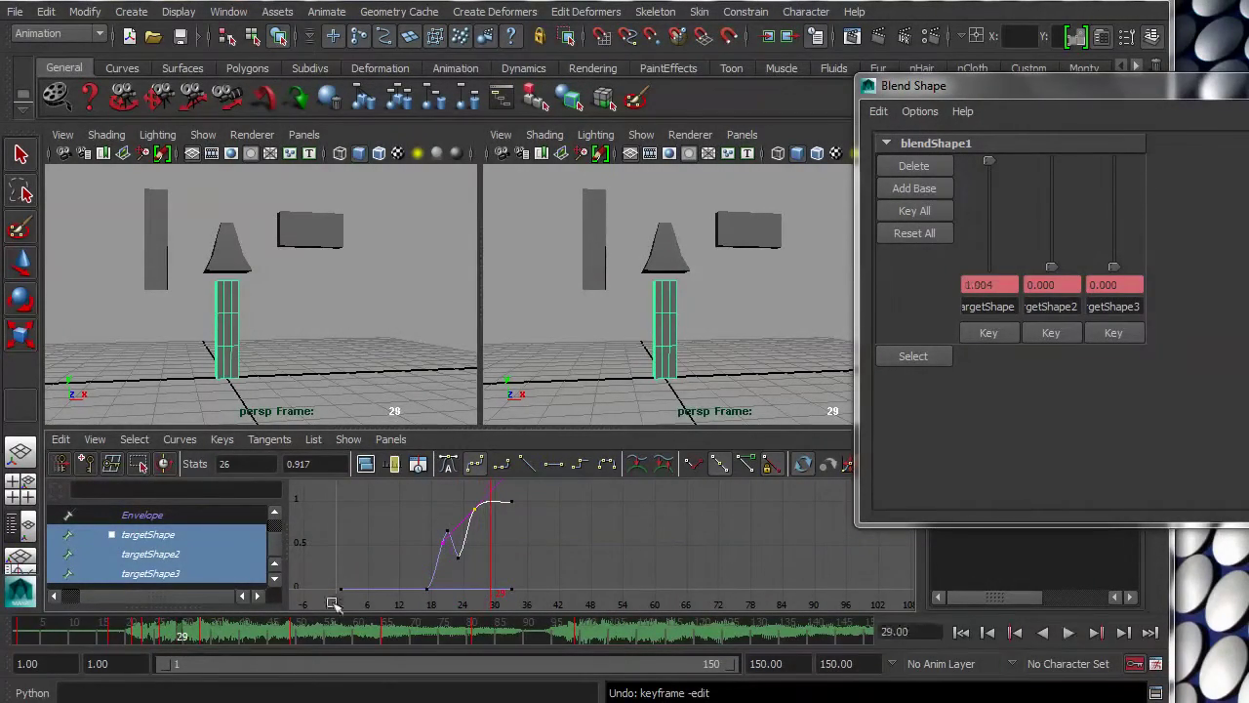
key(s)
click(523, 494)
drag(504, 488, 484, 522)
shift+middle_drag(469, 548, 463, 607)
Play the animation with sound from frame 5, and key targetShape at 1.000 on frame 37
drag(182, 636, 38, 629)
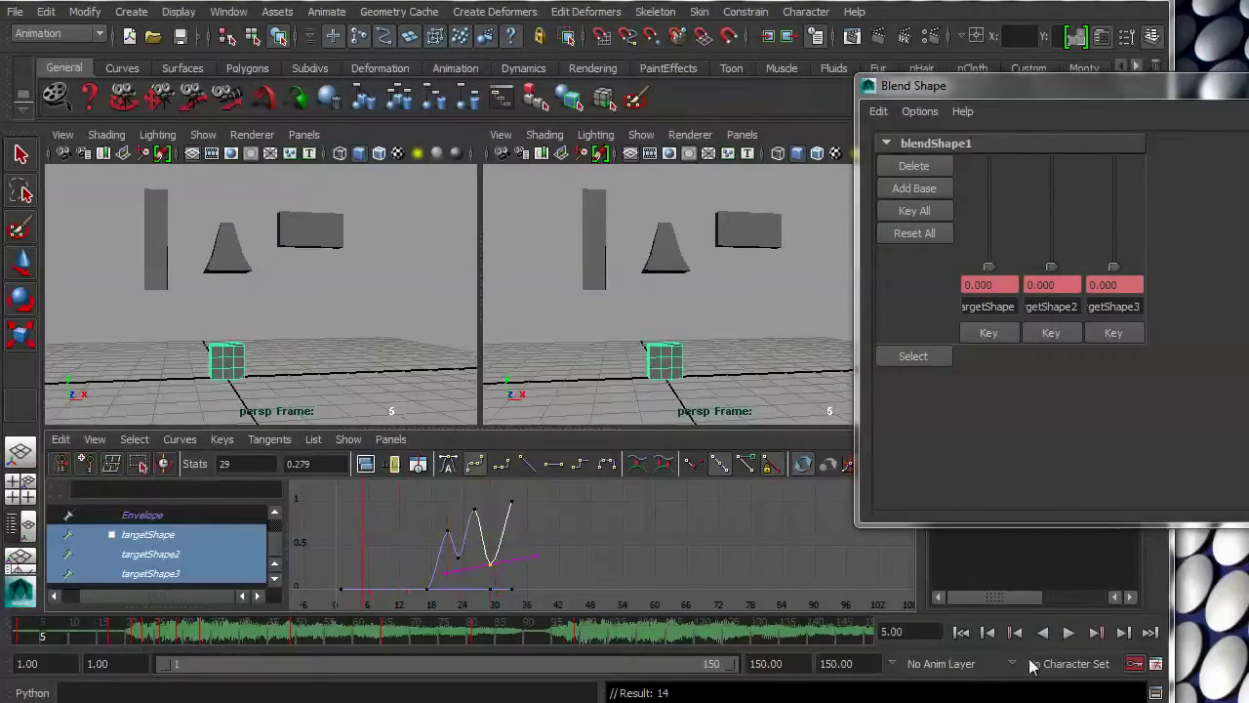
click(1066, 634)
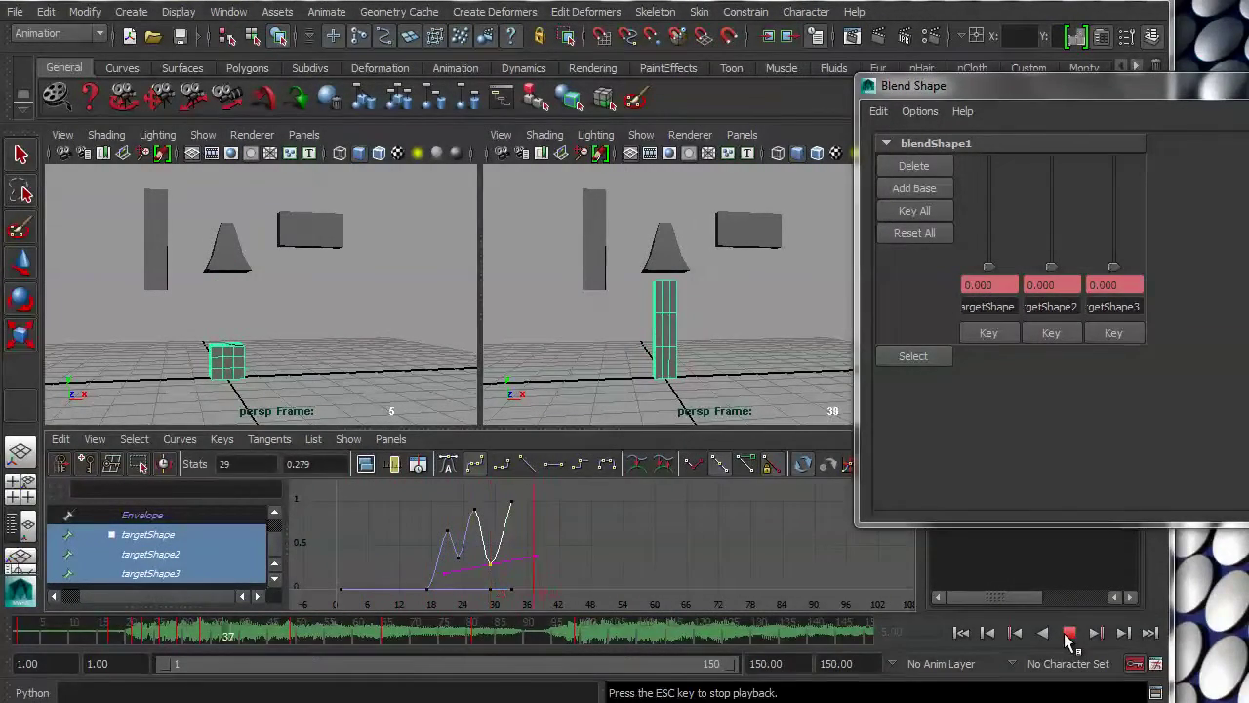
click(1069, 632)
mouse_move(241, 636)
mouse_down()
mouse_move(199, 637)
mouse_move(224, 637)
mouse_up()
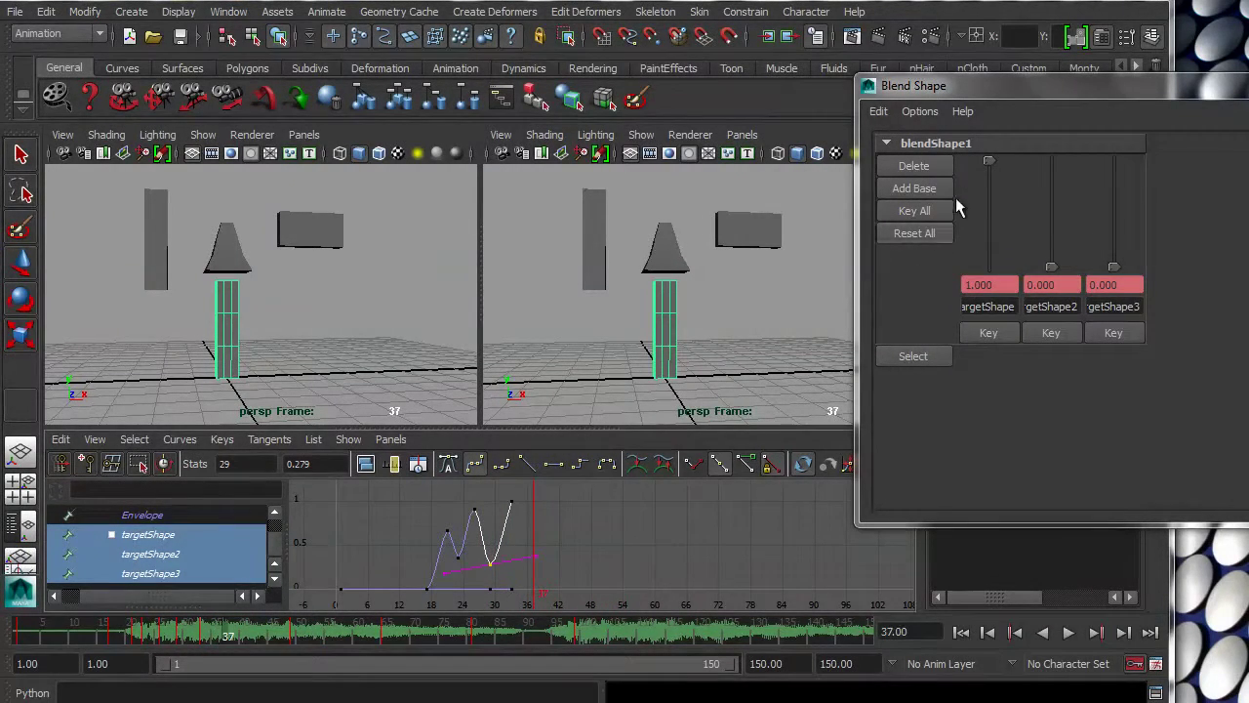
key(s)
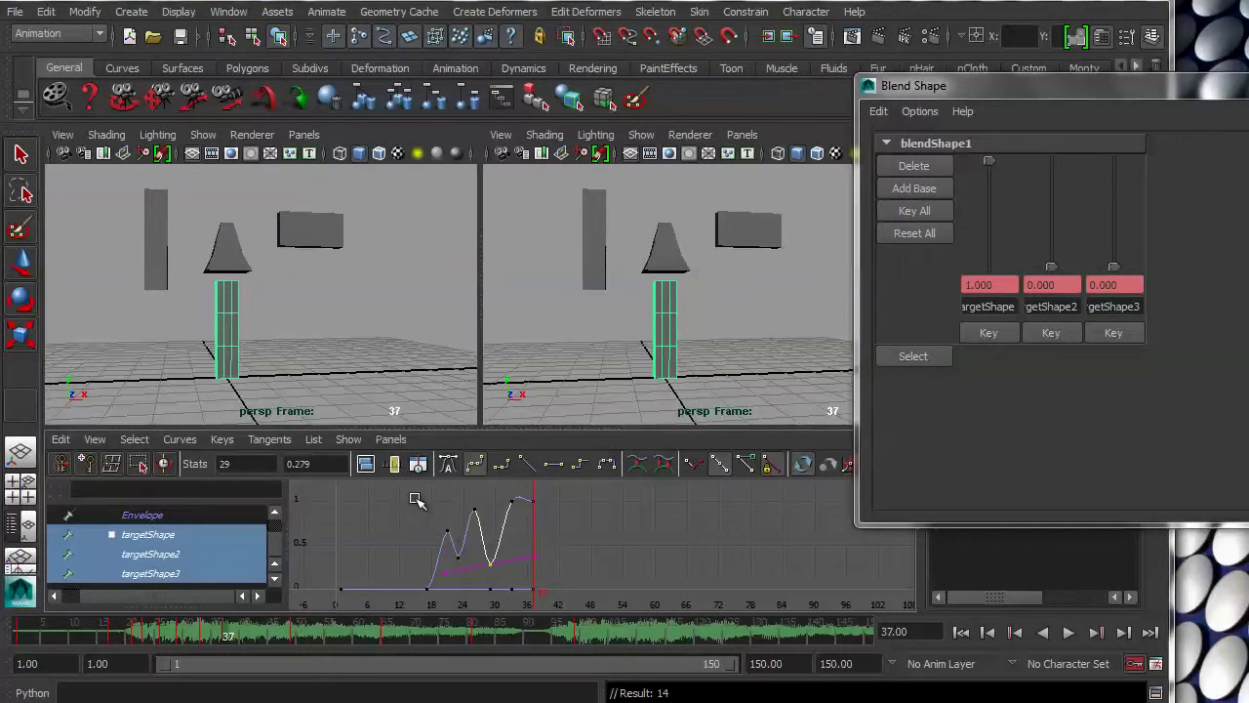
Lower the targetShape keys from frame 21 to frame 33 together, bringing the frame 33 key to 0.877
drag(413, 497, 515, 571)
shift+middle_drag(509, 569, 508, 581)
key(alt+v)
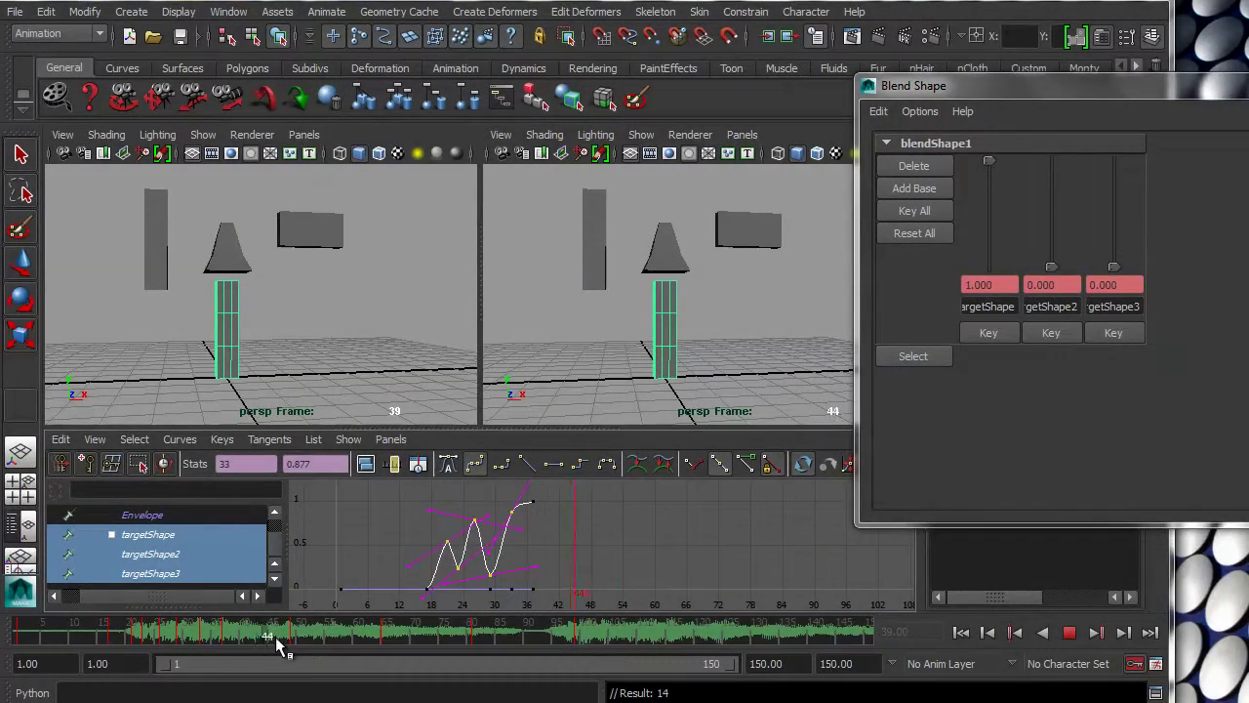
Key targetShape at 1.056 on frame 49, and lower its frame 37 key to 0.966
key(alt+v)
drag(590, 493, 602, 519)
shift+middle_drag(590, 533, 588, 527)
drag(499, 491, 544, 537)
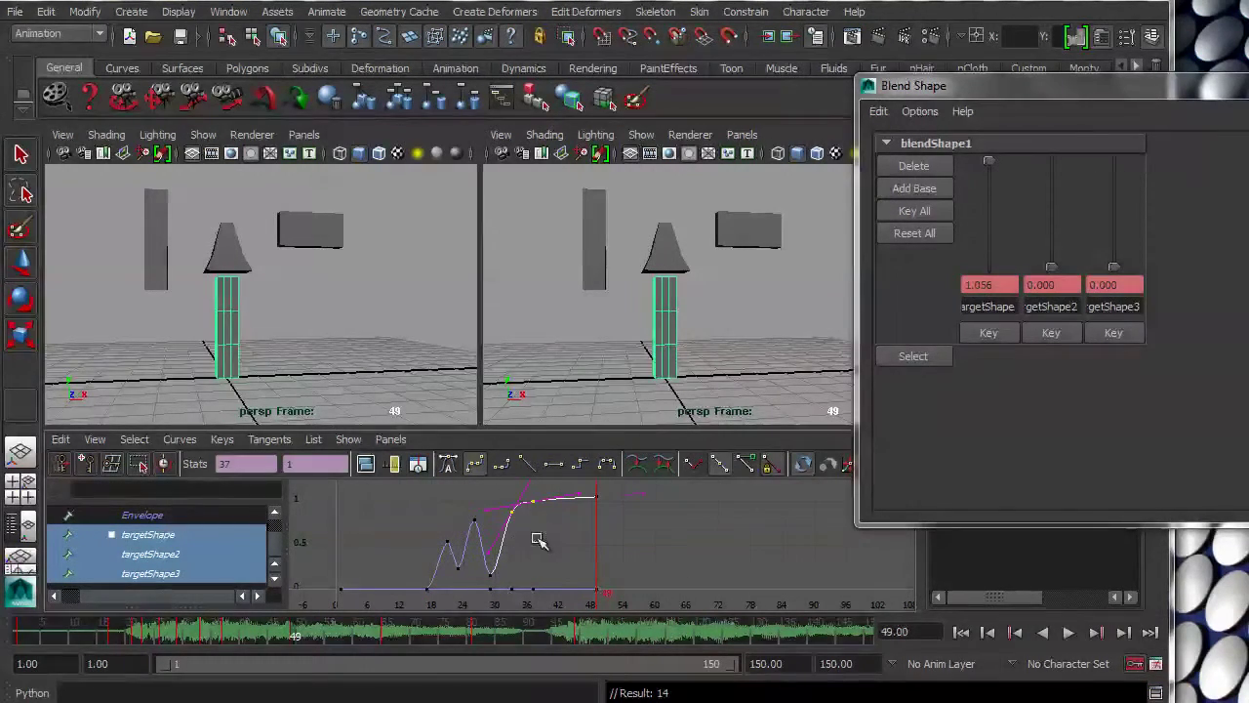
shift+middle_drag(539, 540, 532, 545)
Play the animation from frame 10, and key targetShape at 0.0149 with flat tangents on frame 81
drag(234, 634, 74, 636)
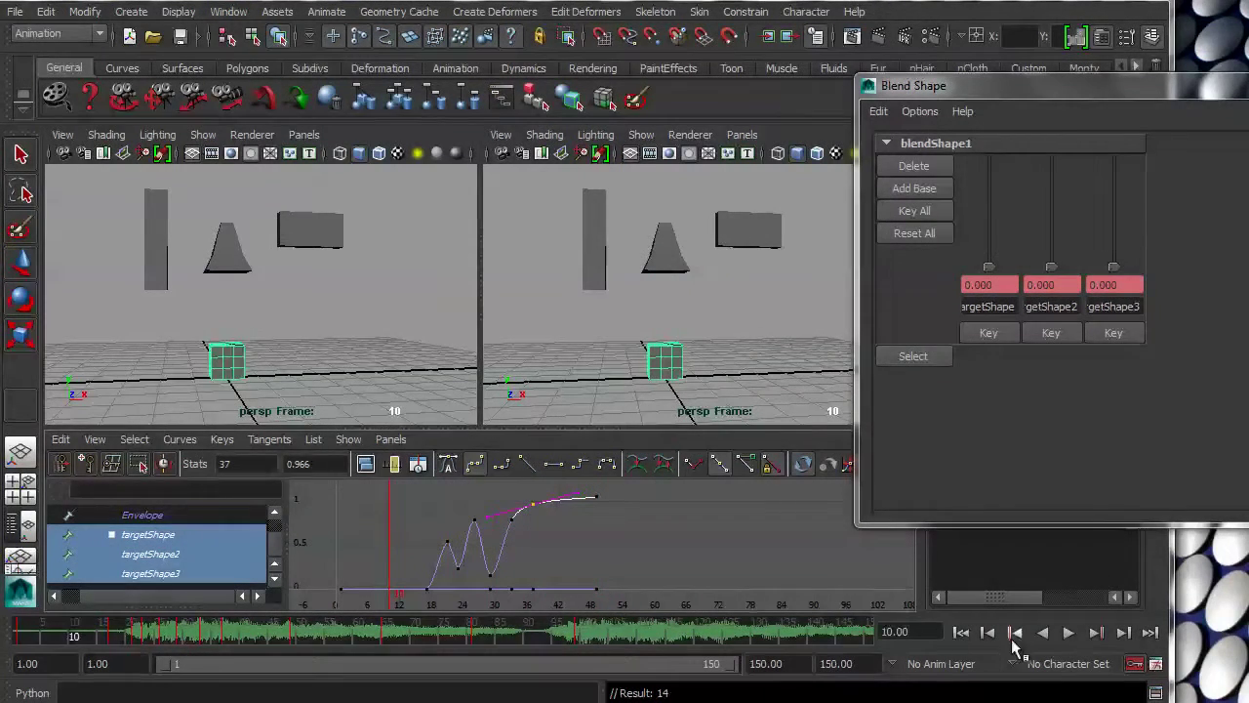
click(1067, 635)
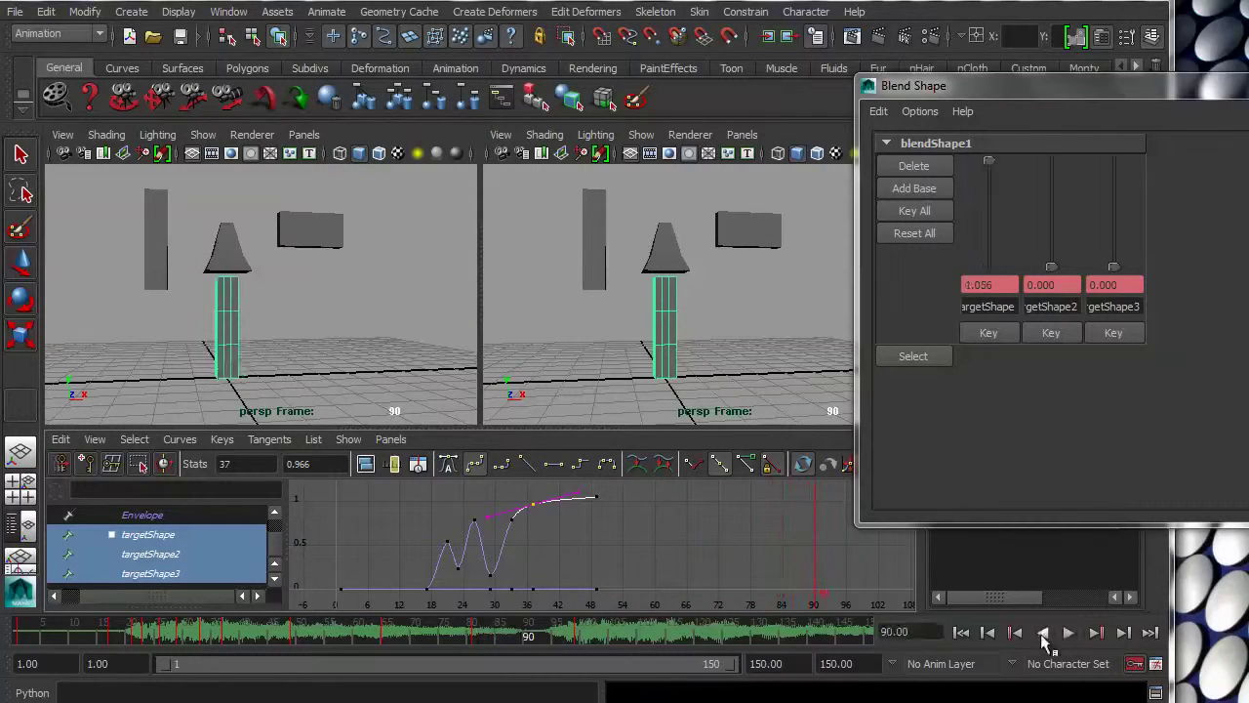
click(455, 636)
click(478, 639)
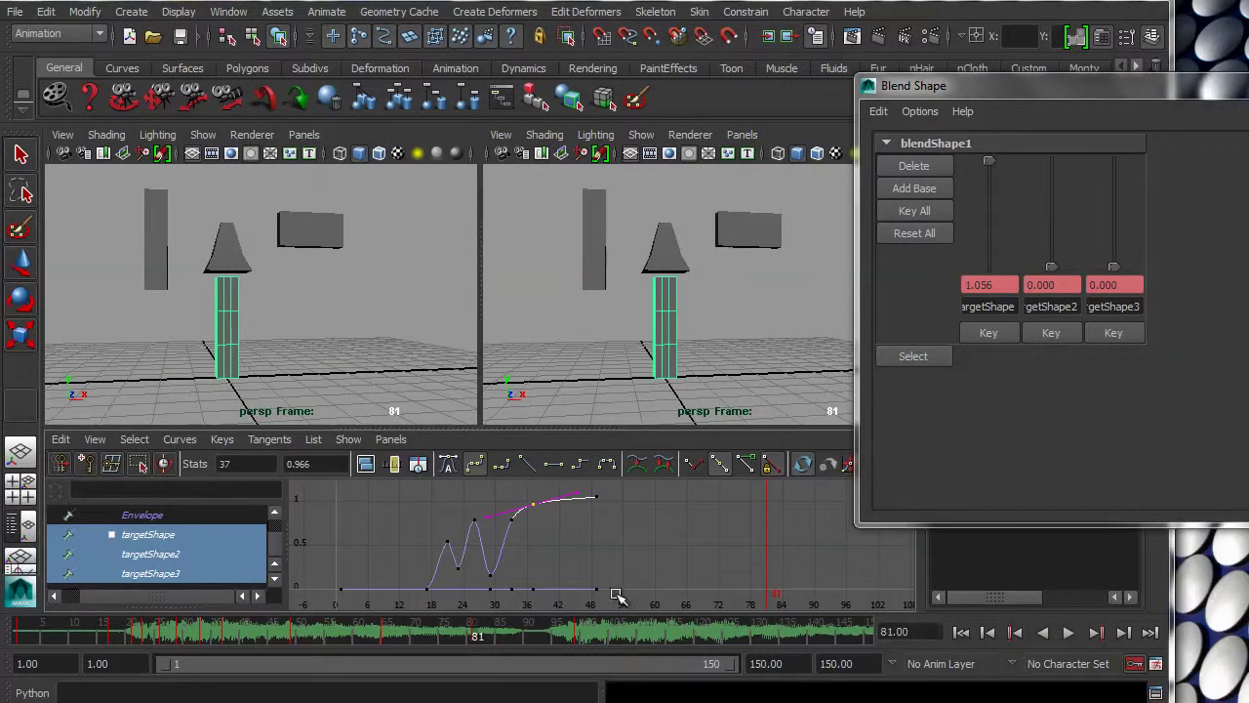
key(s)
drag(734, 483, 781, 518)
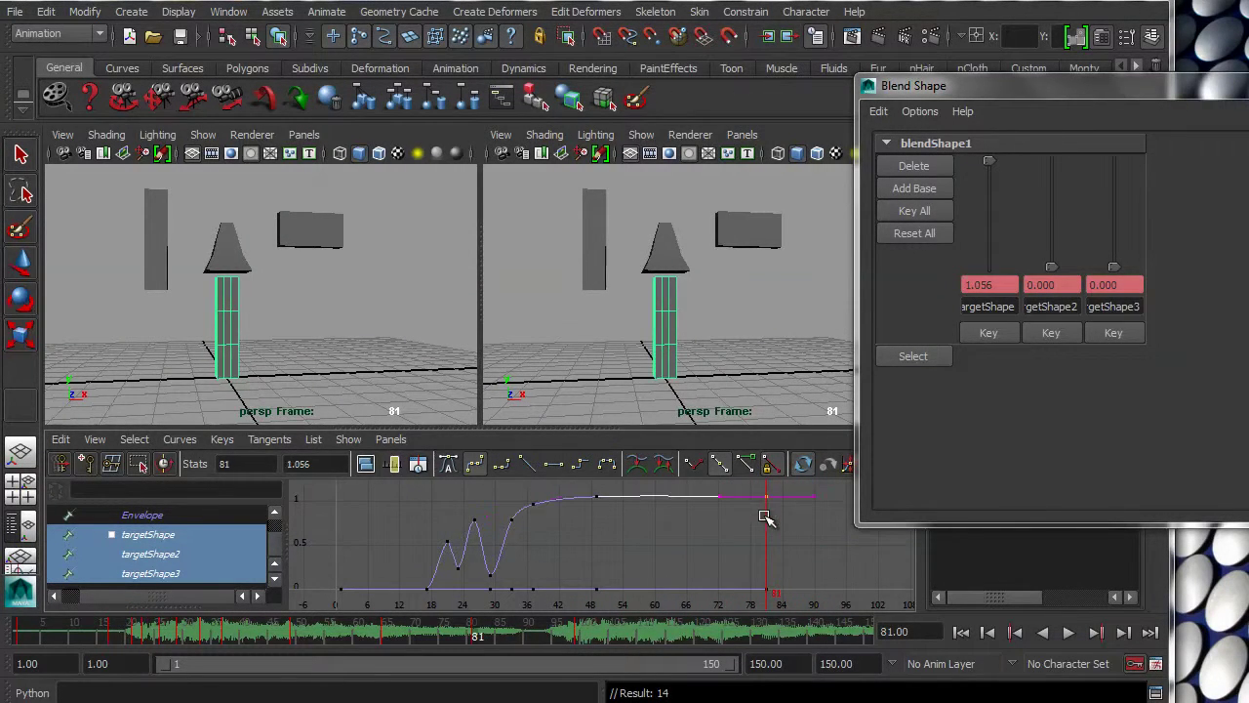
shift+middle_drag(756, 531, 755, 621)
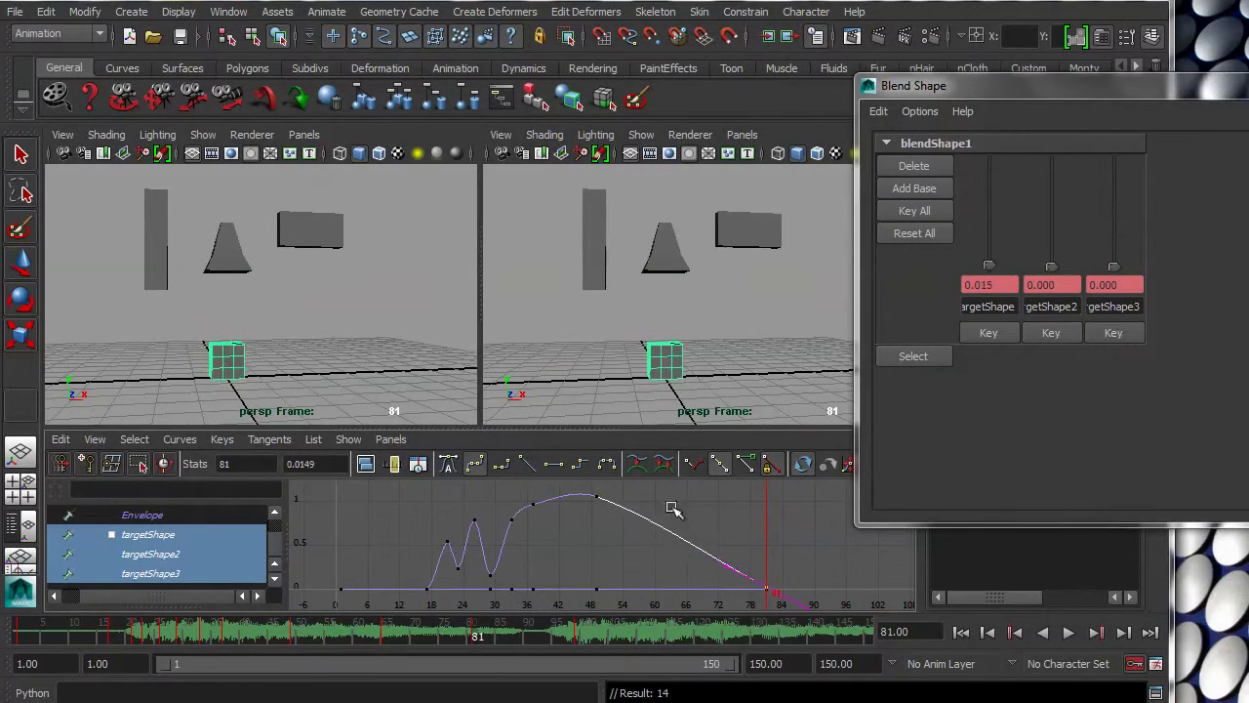
click(555, 464)
Add a key on frame 65 and raise its targetShape value to 0.886
click(382, 634)
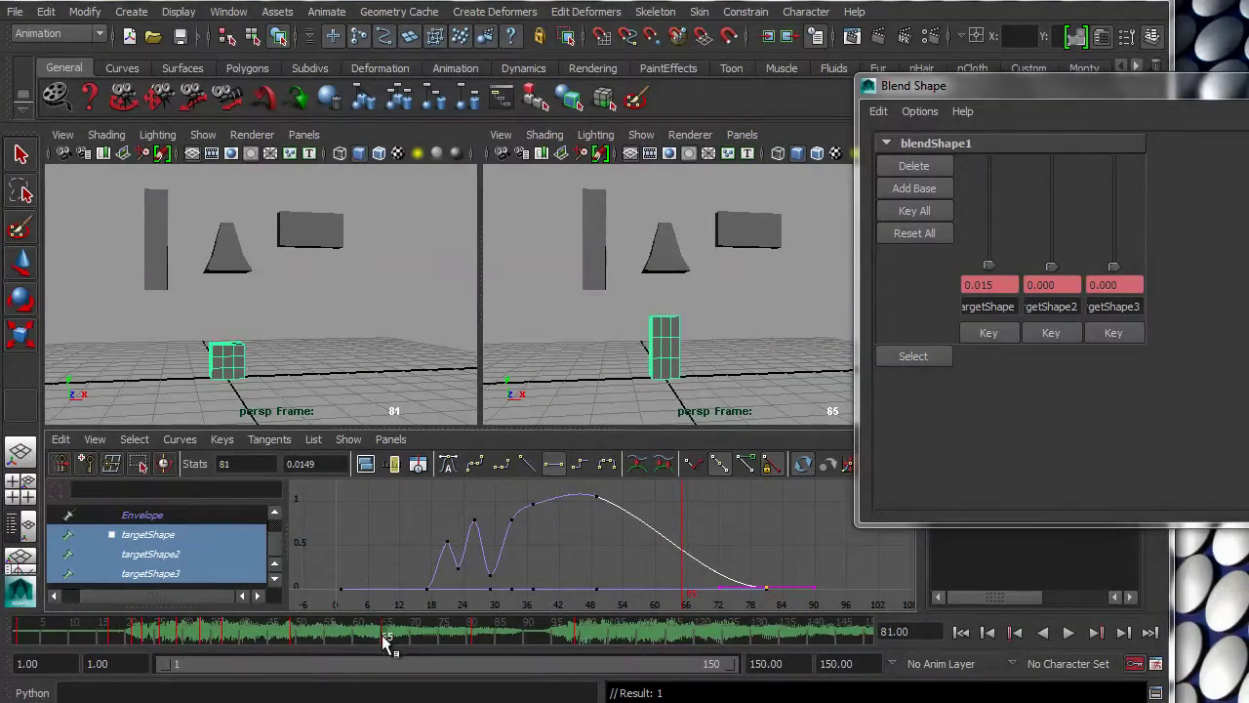
key(s)
drag(646, 513, 704, 563)
shift+middle_drag(676, 563, 678, 513)
Play the animation from frame 8, and key the current blend shape weights on frame 99
click(205, 634)
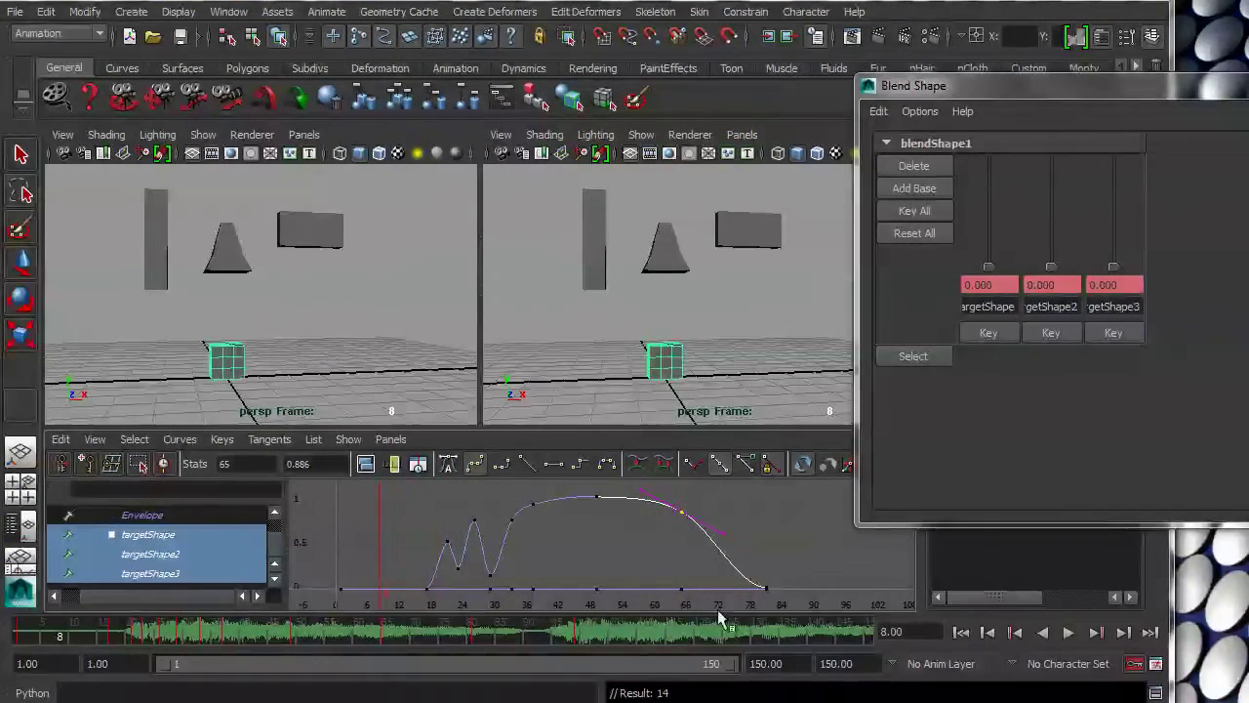
click(1069, 632)
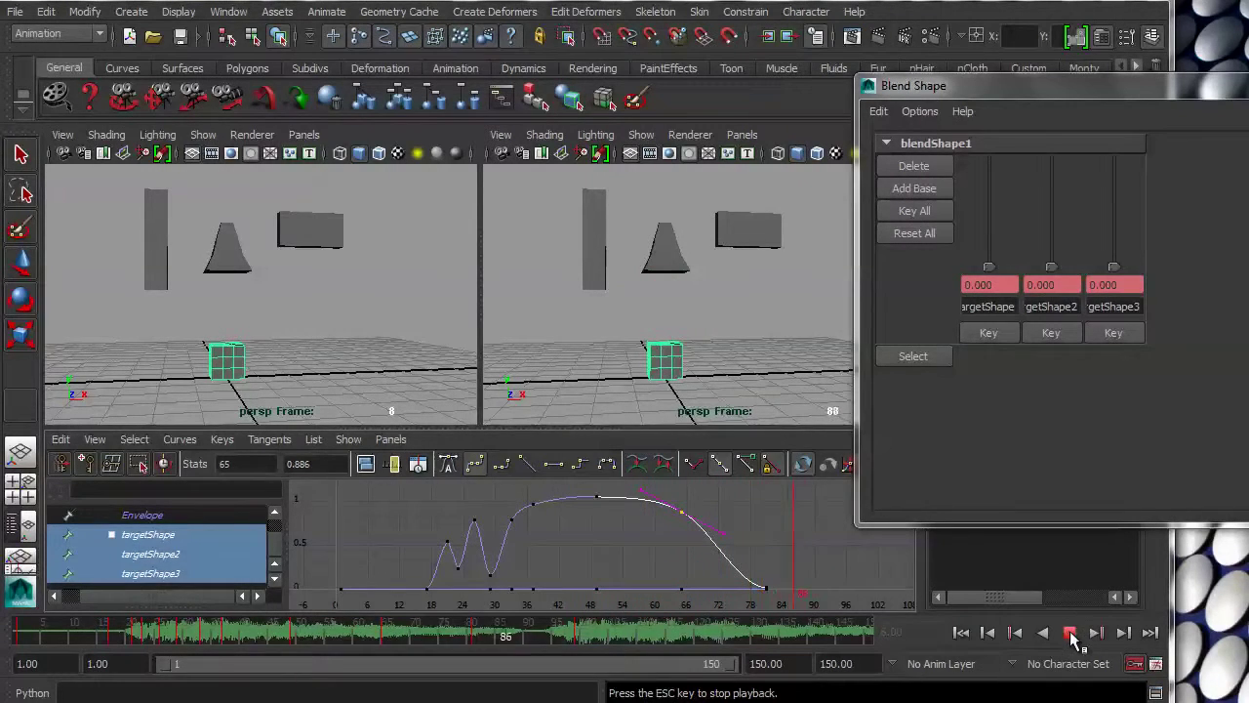
click(504, 633)
drag(505, 636, 575, 639)
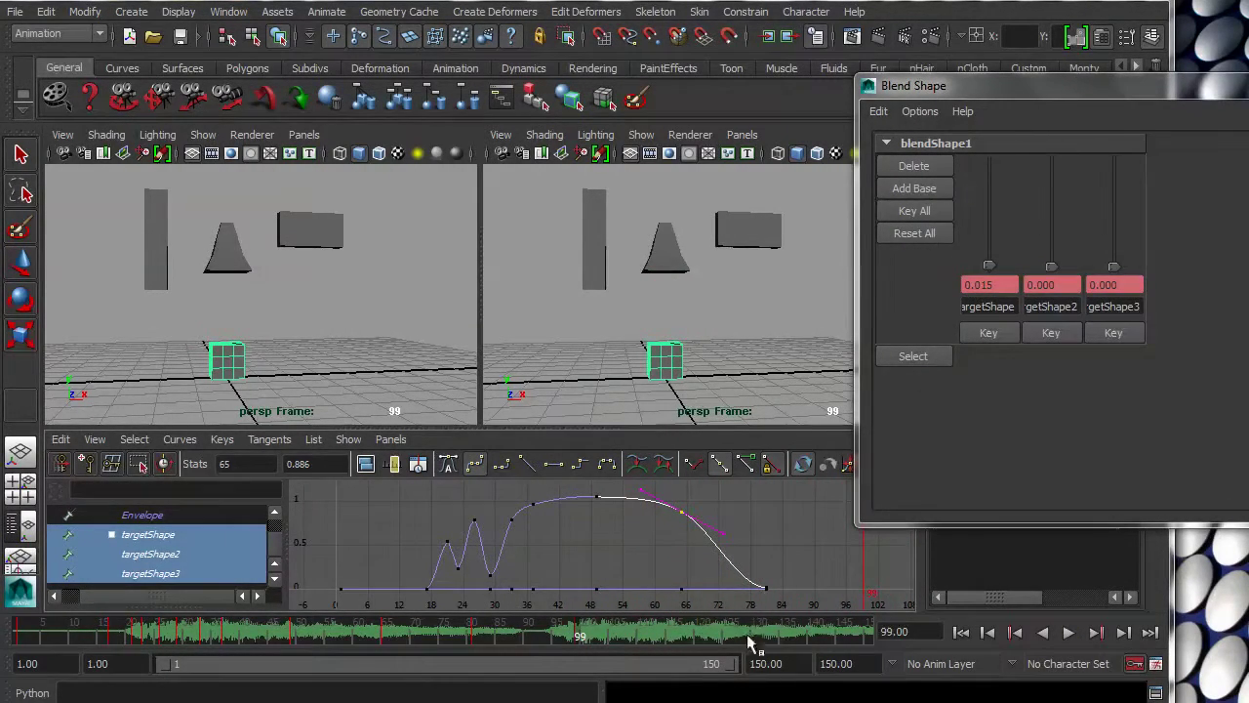
key(s)
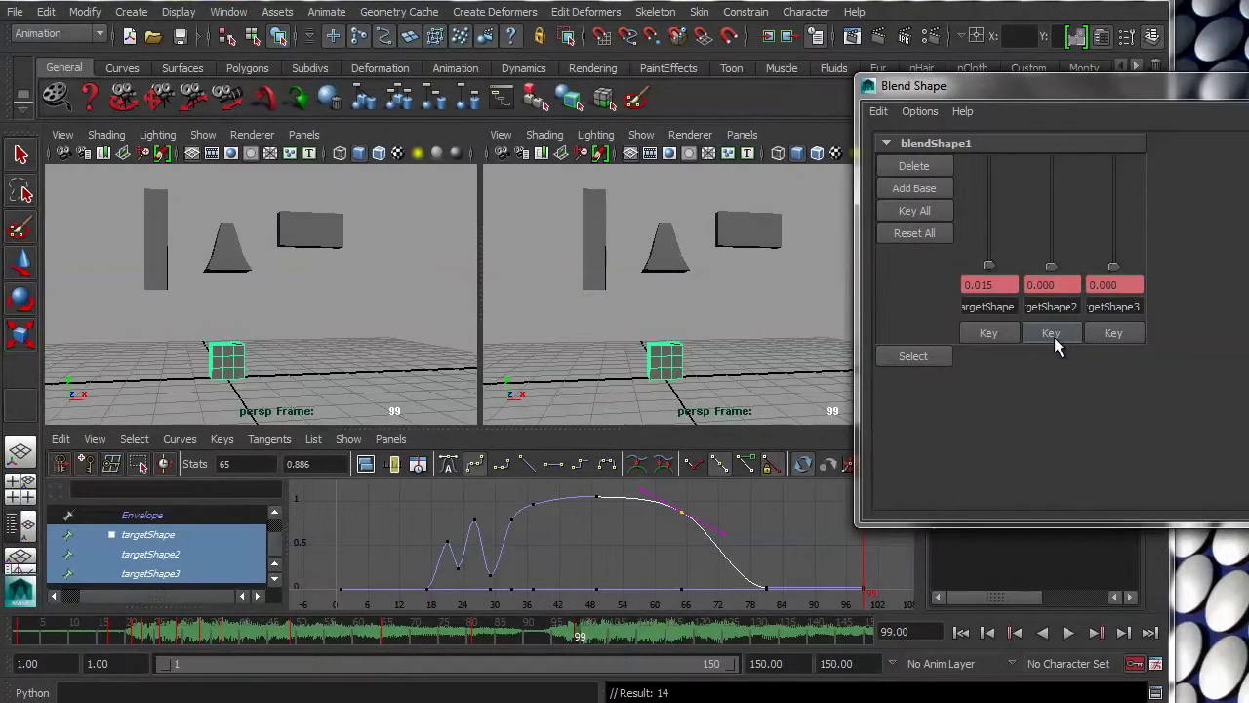
Scrub the sound to frame 89, key the weights there, and isolate the targetShape2 curve in the graph
key(alt+v)
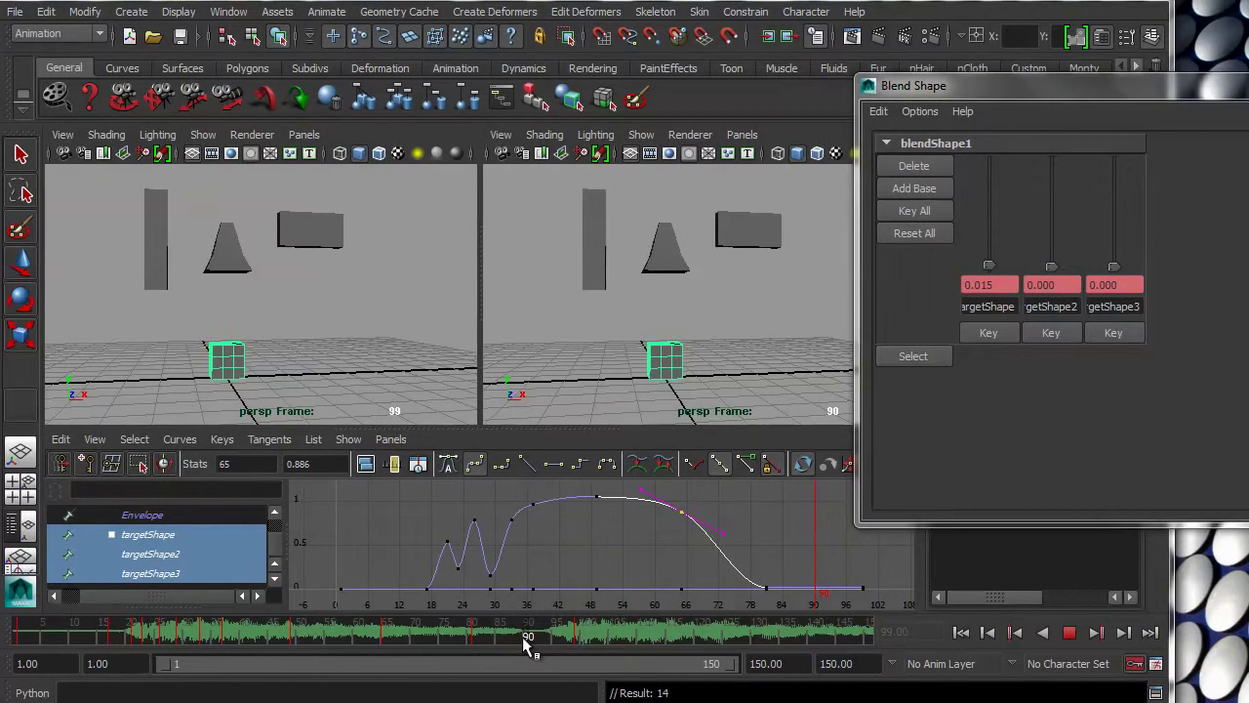
drag(520, 637, 514, 640)
key(alt+v)
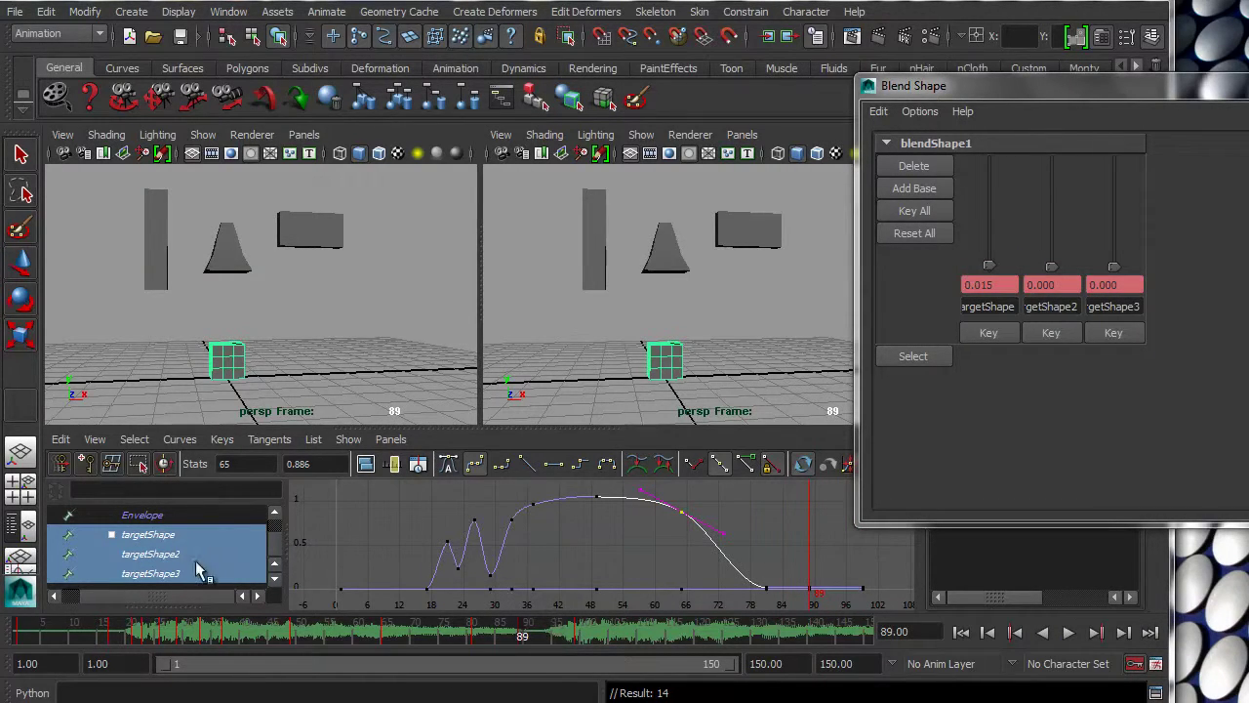
click(200, 557)
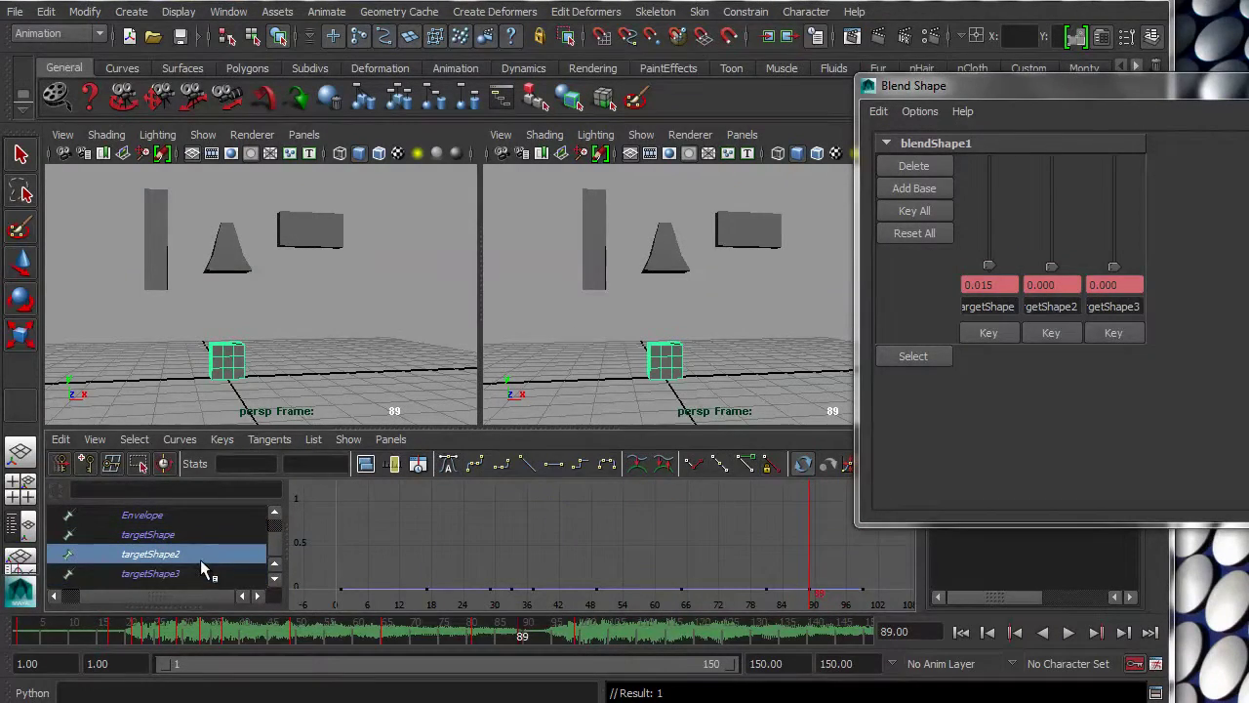
Raise the targetShape2 key on frame 99 to 1.41 and apply flat tangents to its frame 89 key
click(576, 634)
drag(812, 553, 871, 601)
alt+middle_drag(845, 597, 825, 451)
alt+right_drag(816, 583, 816, 598)
drag(764, 543, 836, 590)
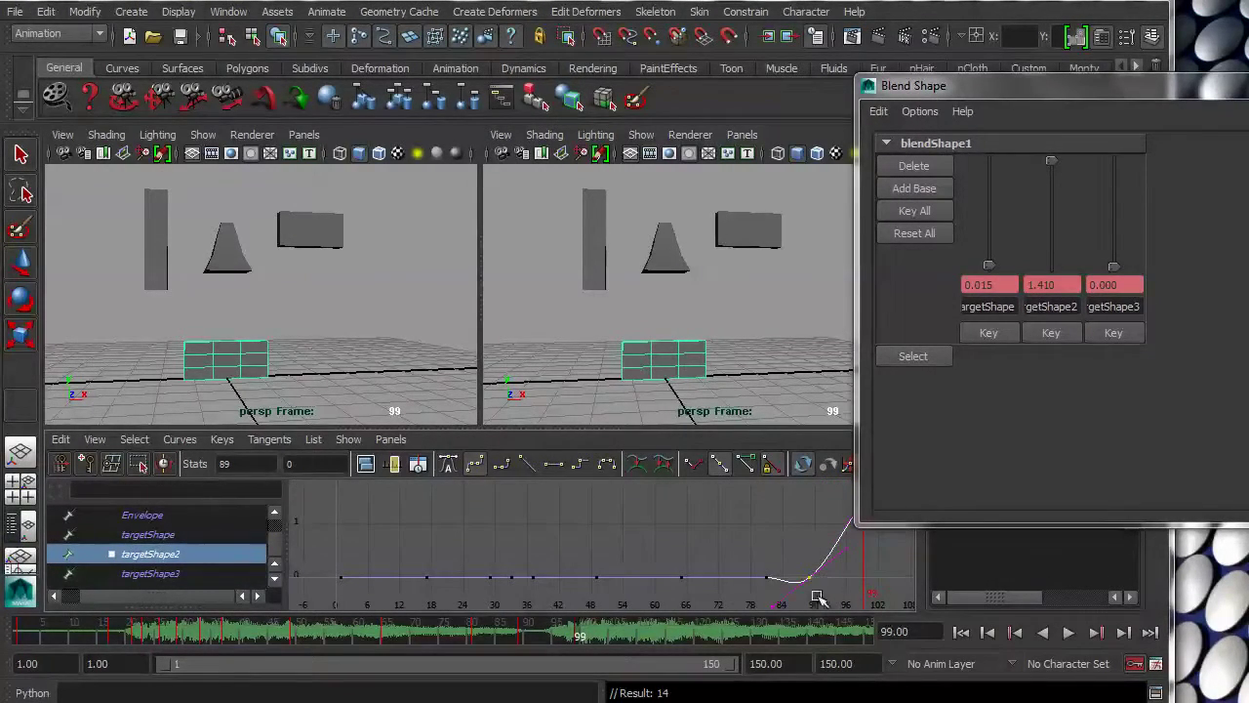
click(553, 465)
alt+middle_drag(686, 550, 505, 566)
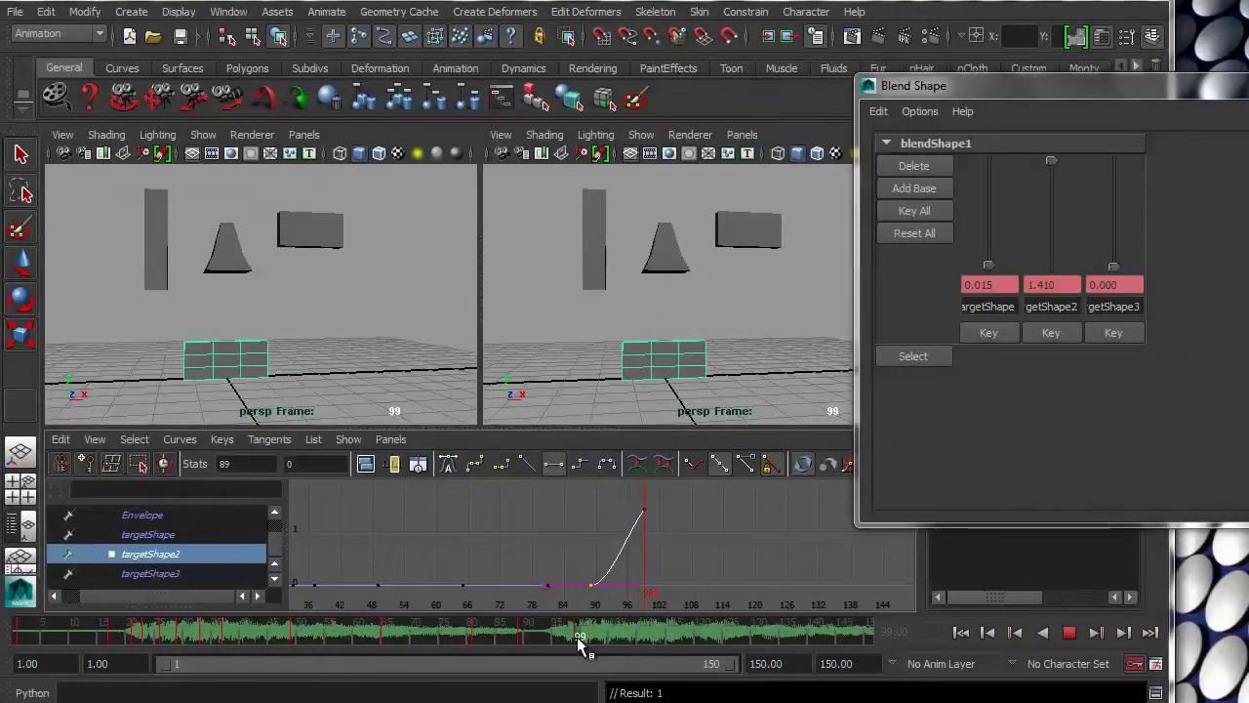
Key targetShape2 at 1.574 on frame 115, and lower its frame 99 key slightly
drag(580, 639, 669, 638)
key(s)
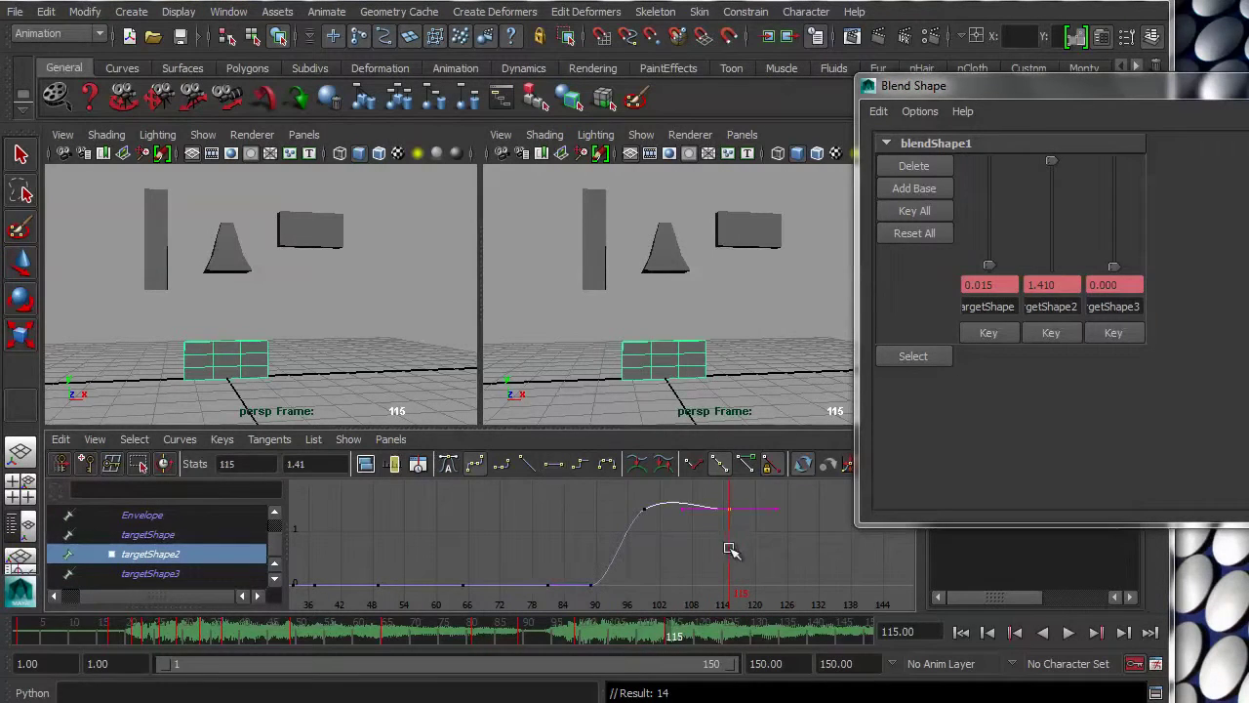
shift+middle_drag(729, 548, 723, 534)
drag(627, 492, 657, 527)
middle_drag(652, 538, 654, 550)
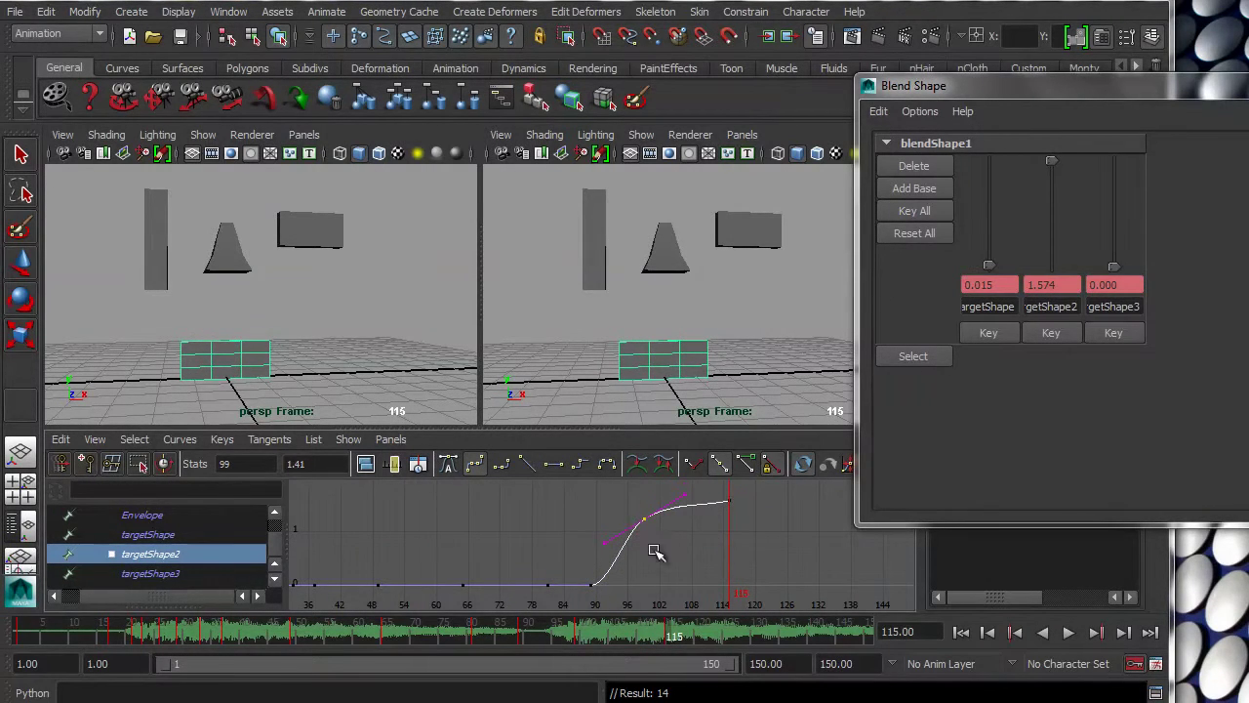
Raise the targetShape2 keys at frames 99 and 115 together, bringing the frame 115 key to 1.628
click(728, 501)
mouse_move(730, 542)
middle_down()
mouse_move(723, 591)
mouse_move(715, 549)
middle_up()
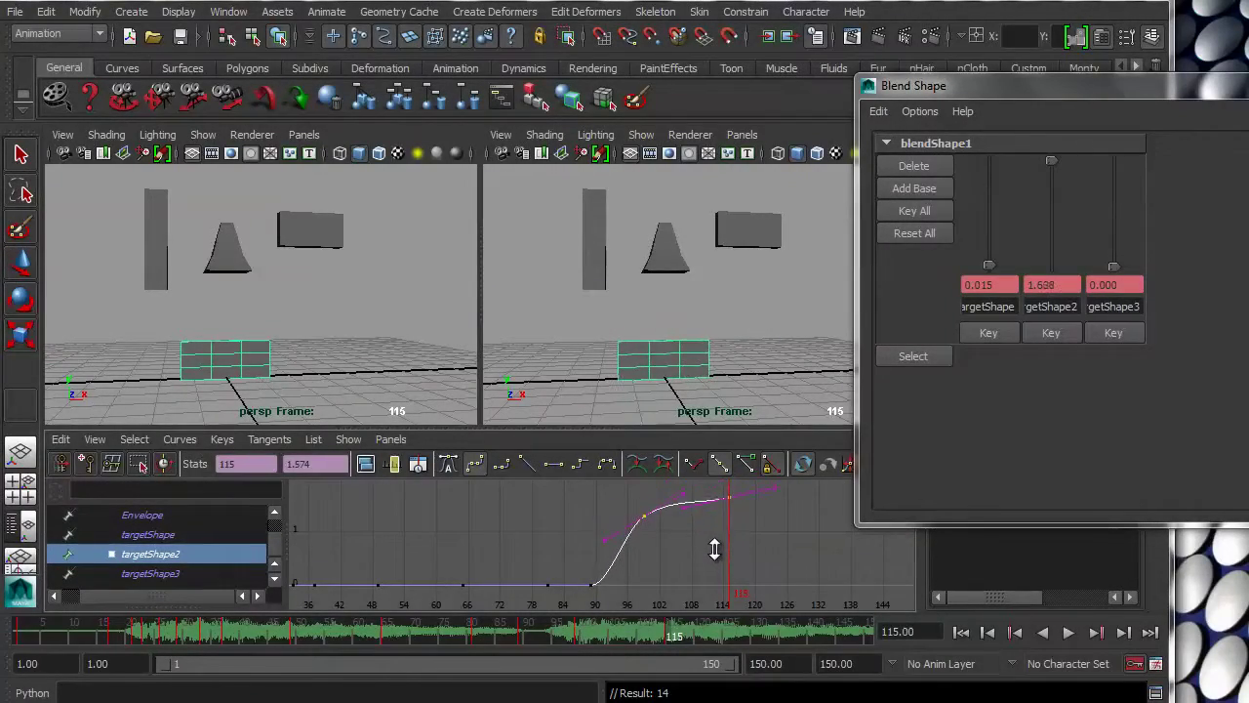
key(a)
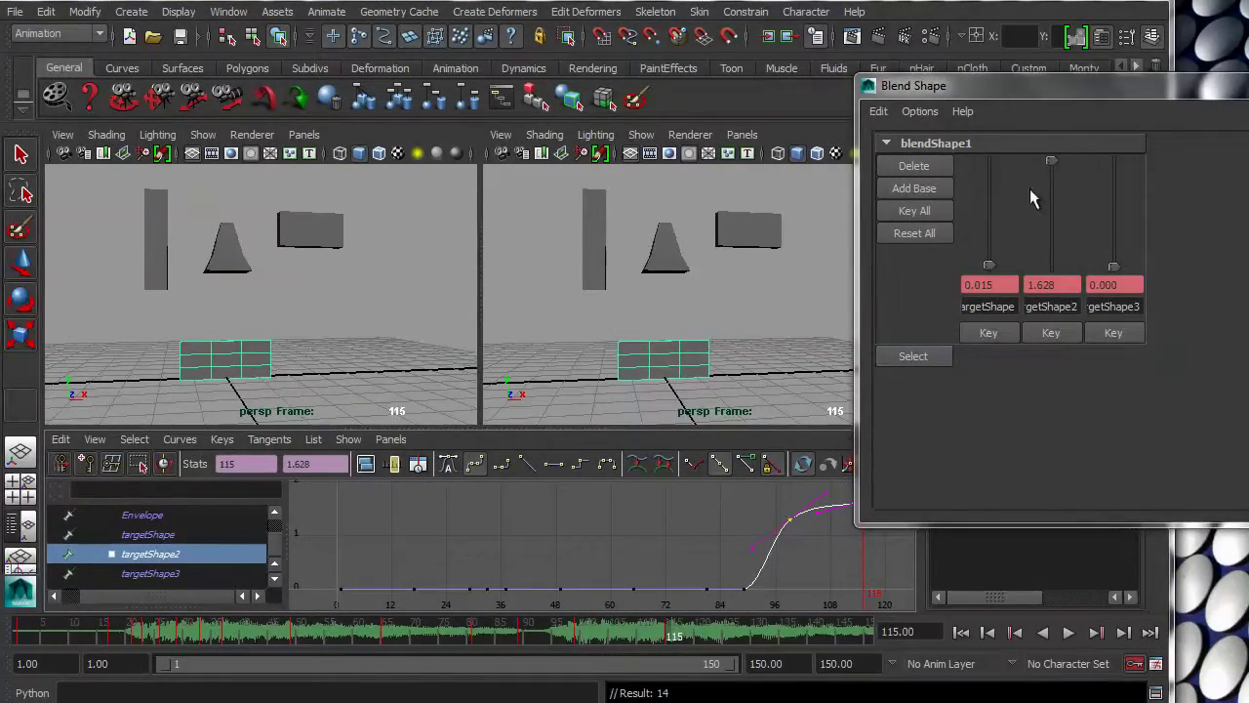
Set the targetShape2 weight to 1.000 on frame 115 in the blend shape controls
drag(1094, 87, 1146, 78)
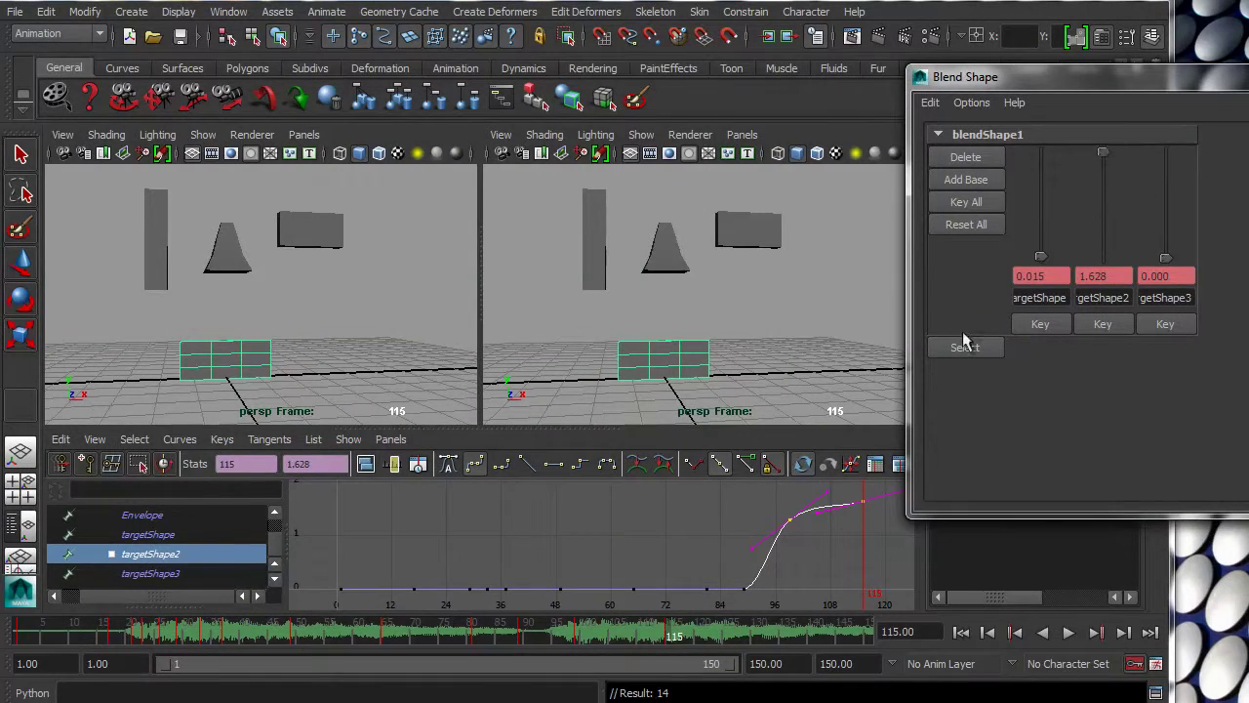
drag(1099, 159, 1100, 151)
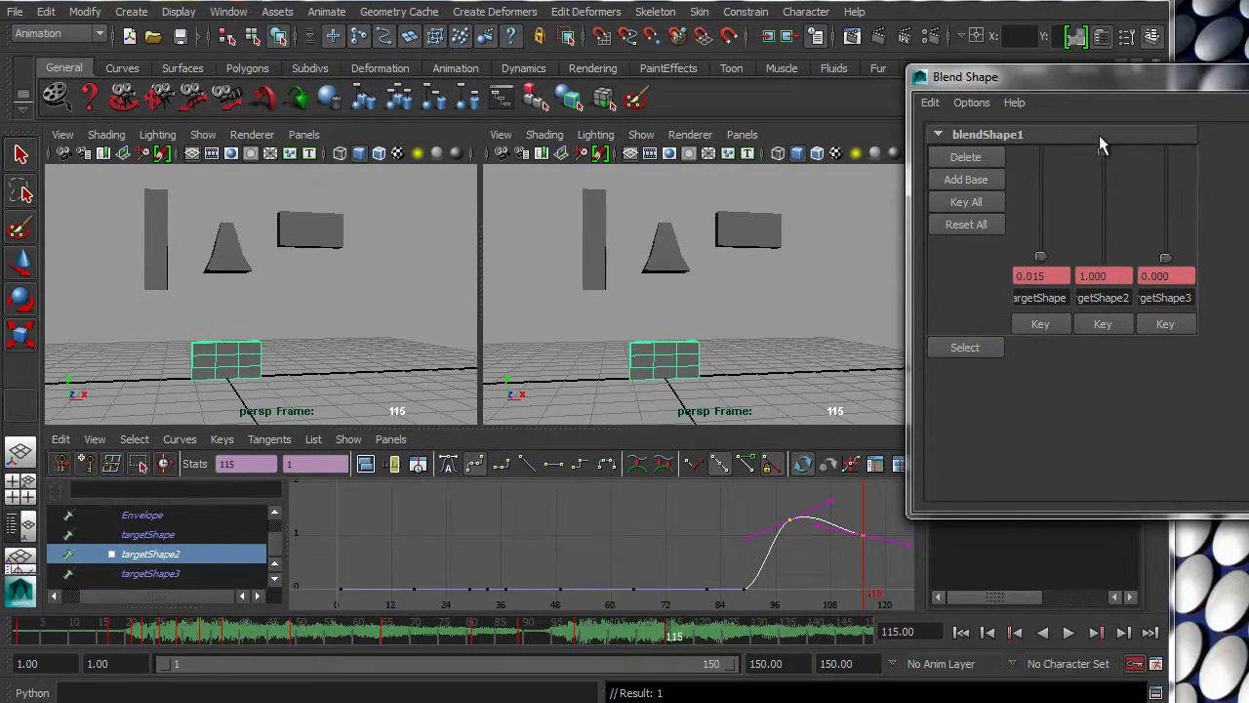
Lower the targetShape2 key at frame 99 to 0.8 and play back the animation
drag(753, 496, 812, 549)
shift+middle_drag(792, 549, 791, 575)
drag(576, 646, 138, 634)
click(1067, 632)
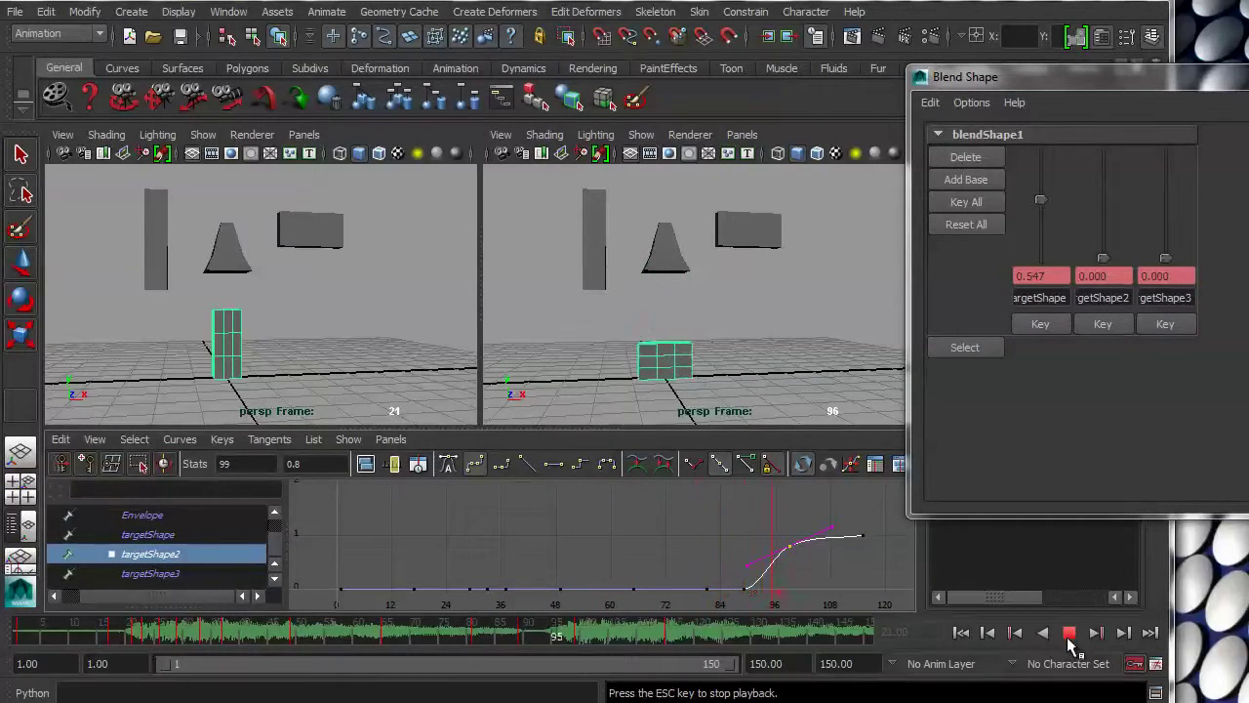
click(1068, 632)
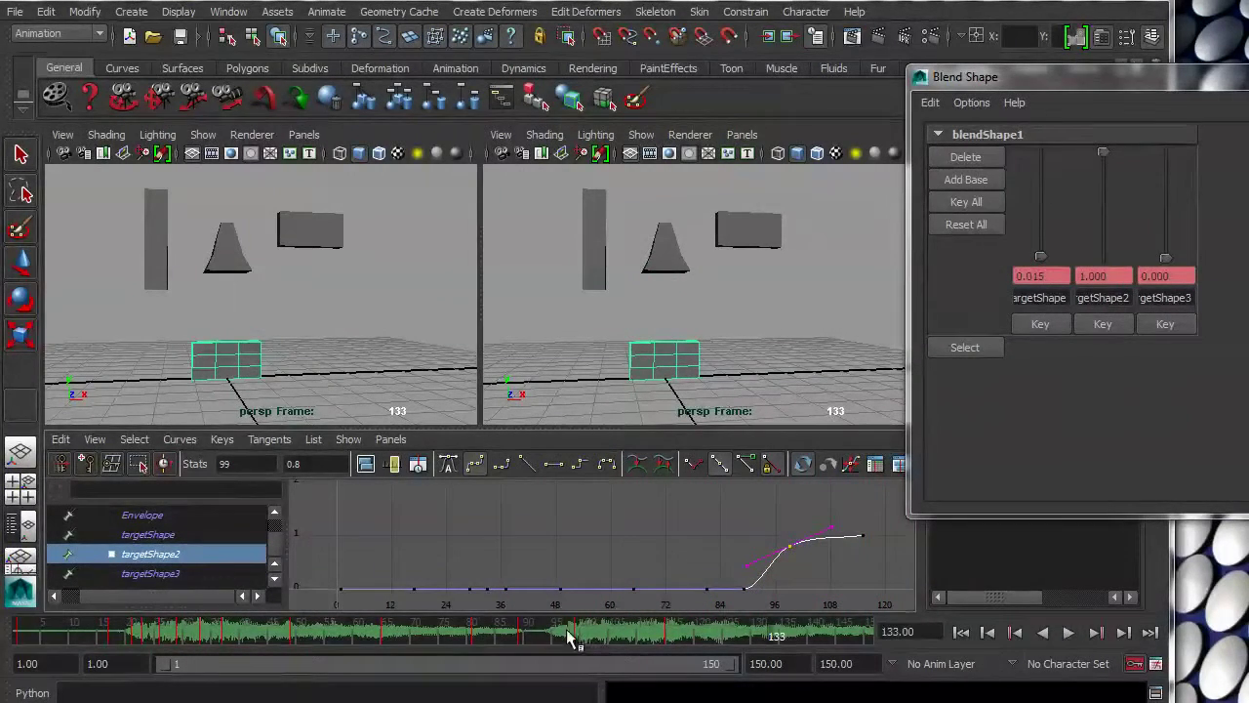
Key the blend shape on frame 95 and raise its targetShape2 key to 0.609
click(580, 640)
mouse_move(578, 637)
mouse_down()
mouse_move(594, 641)
mouse_move(556, 638)
mouse_up()
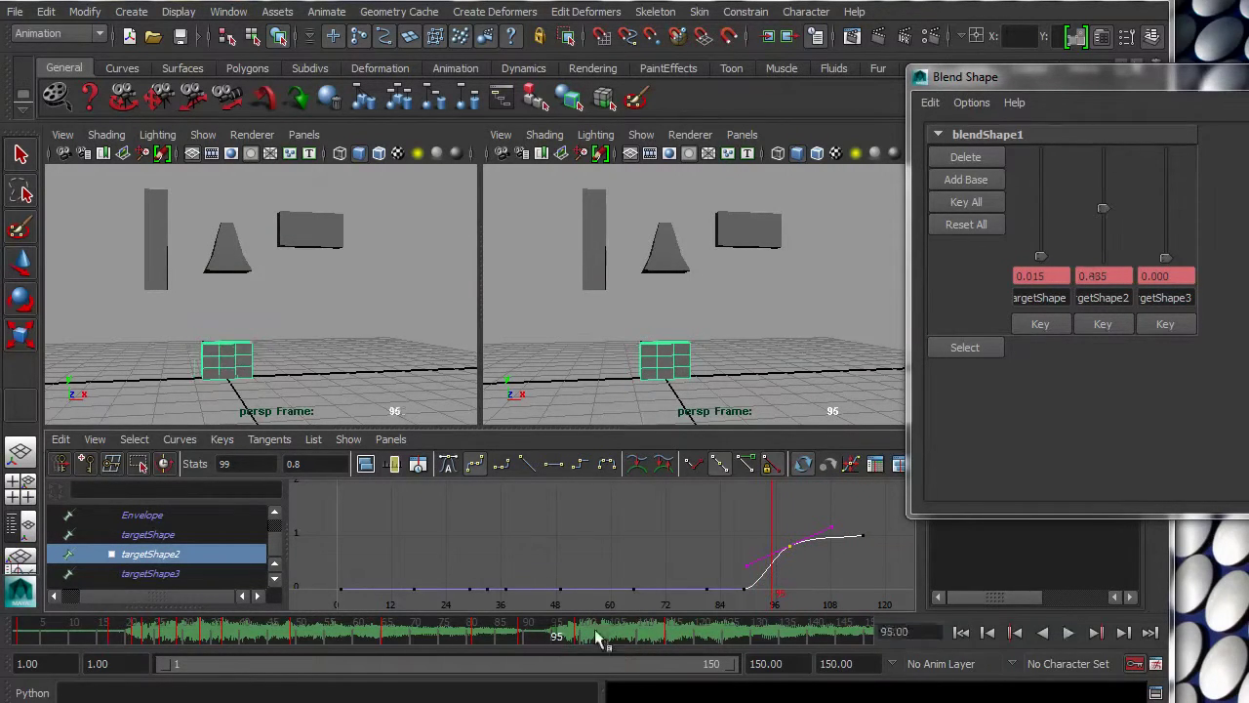
key(s)
drag(729, 536, 780, 585)
shift+middle_drag(757, 588, 757, 572)
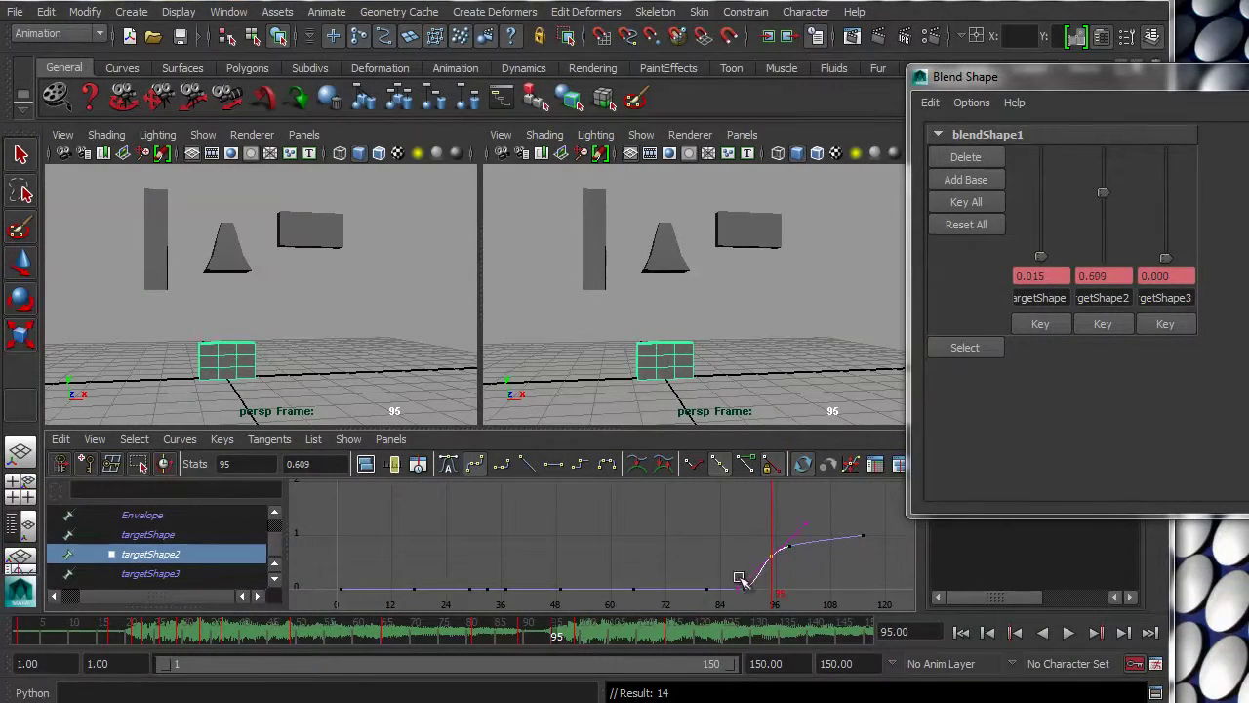
Add a targetShape2 key on frame 97 and lower it to 0.226
drag(557, 636, 566, 636)
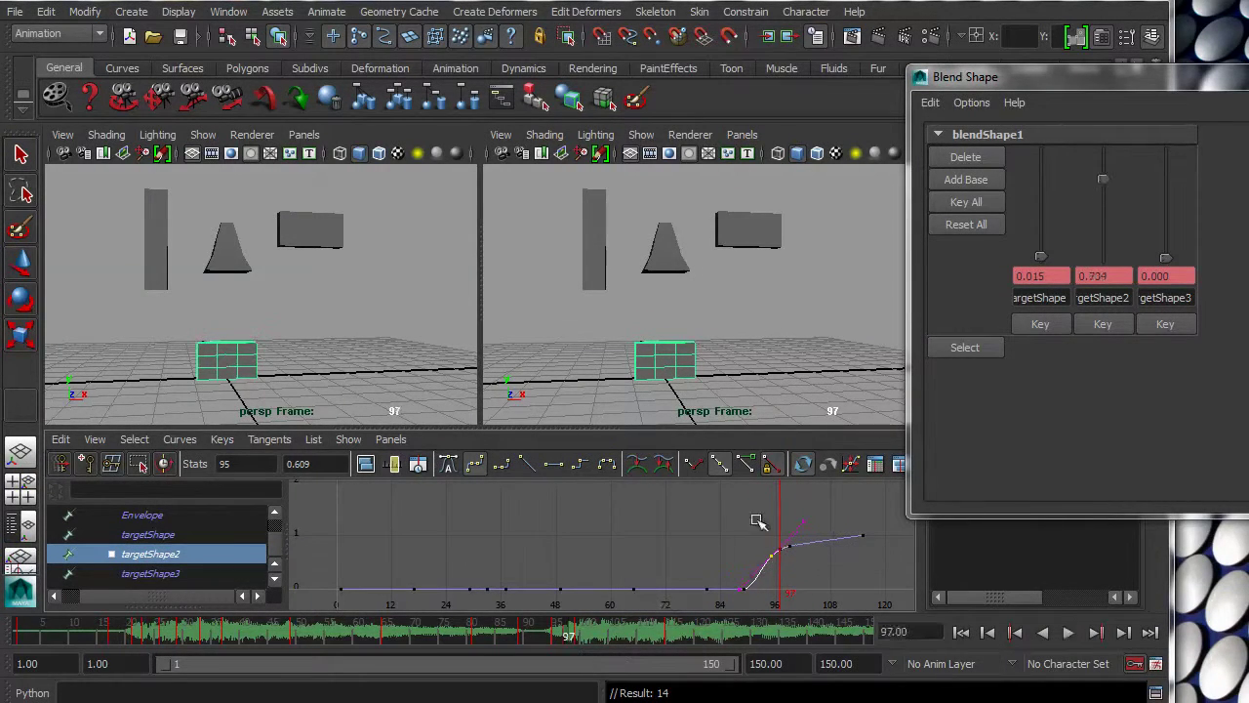
drag(768, 503, 789, 551)
shift+middle_drag(756, 582, 752, 612)
Key a targetShape2 dip on frame 102, and add a raised key of 0.837 on frame 105
drag(569, 639, 600, 637)
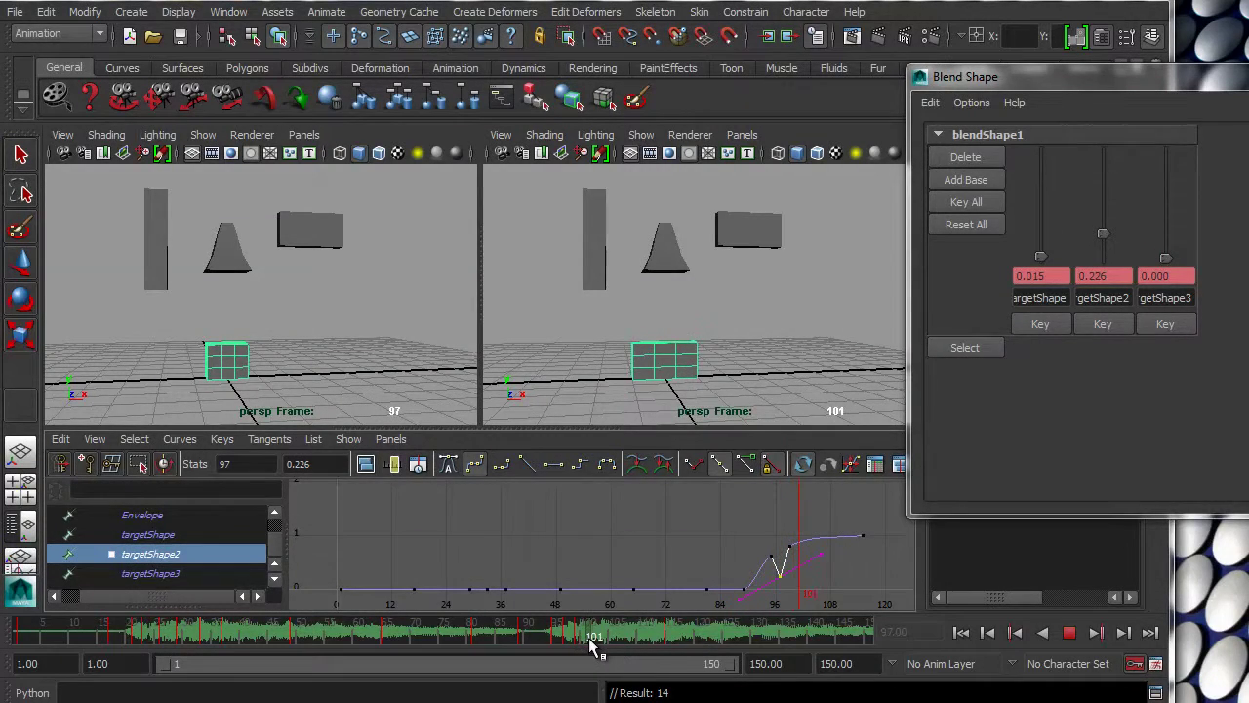
drag(799, 501, 819, 553)
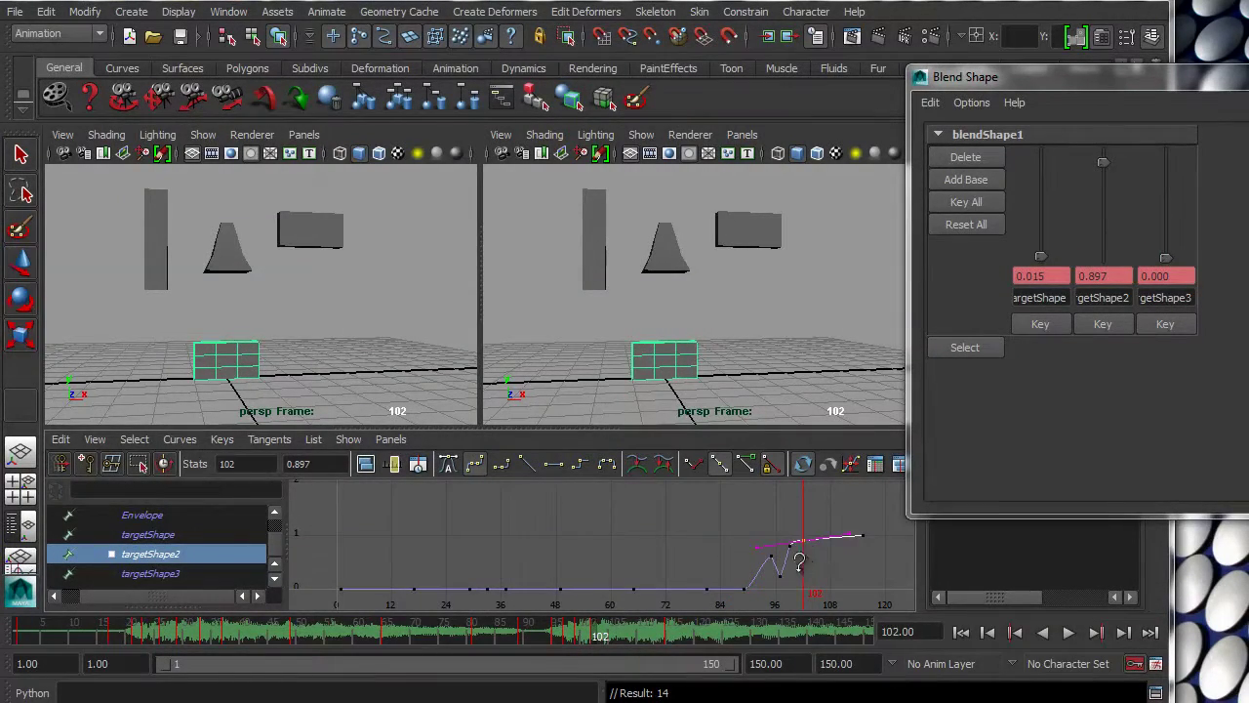
shift+middle_drag(796, 571, 787, 605)
drag(597, 646, 615, 636)
middle_drag(802, 591, 796, 554)
Key the blend shape on frame 108 and lower its targetShape2 key to 0.563
drag(621, 645, 633, 639)
key(s)
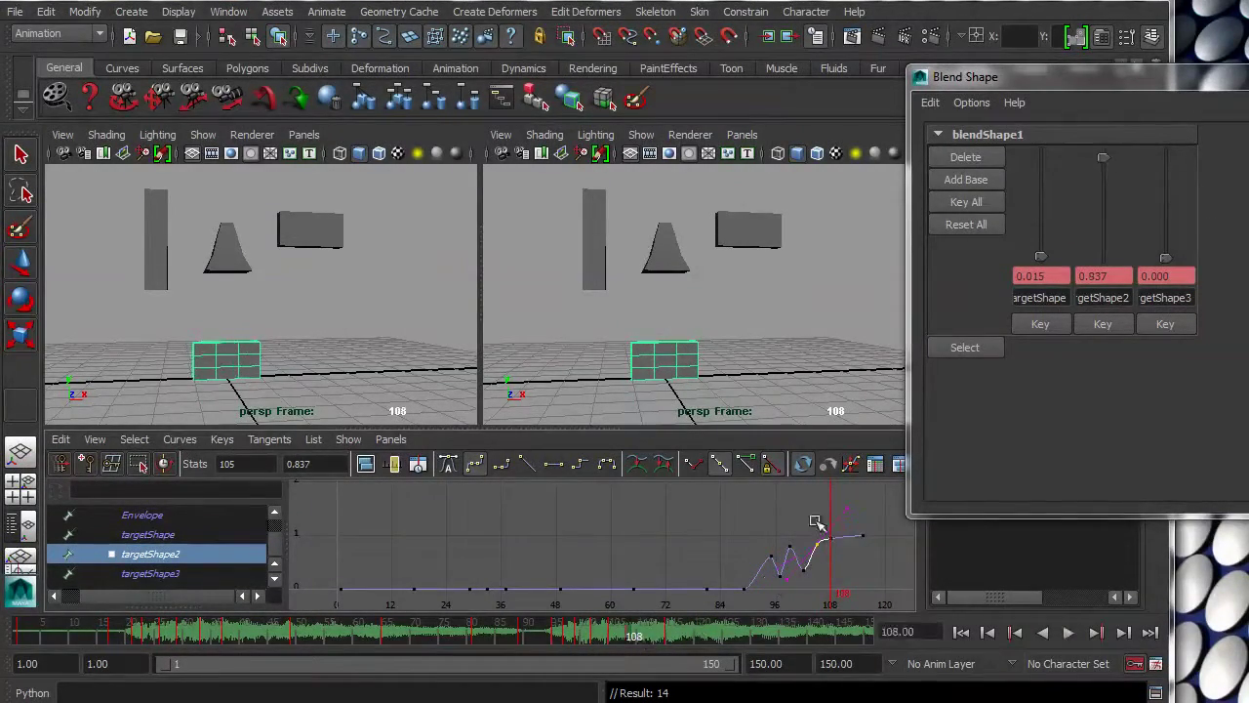
drag(821, 502, 841, 541)
shift+middle_drag(816, 572, 816, 591)
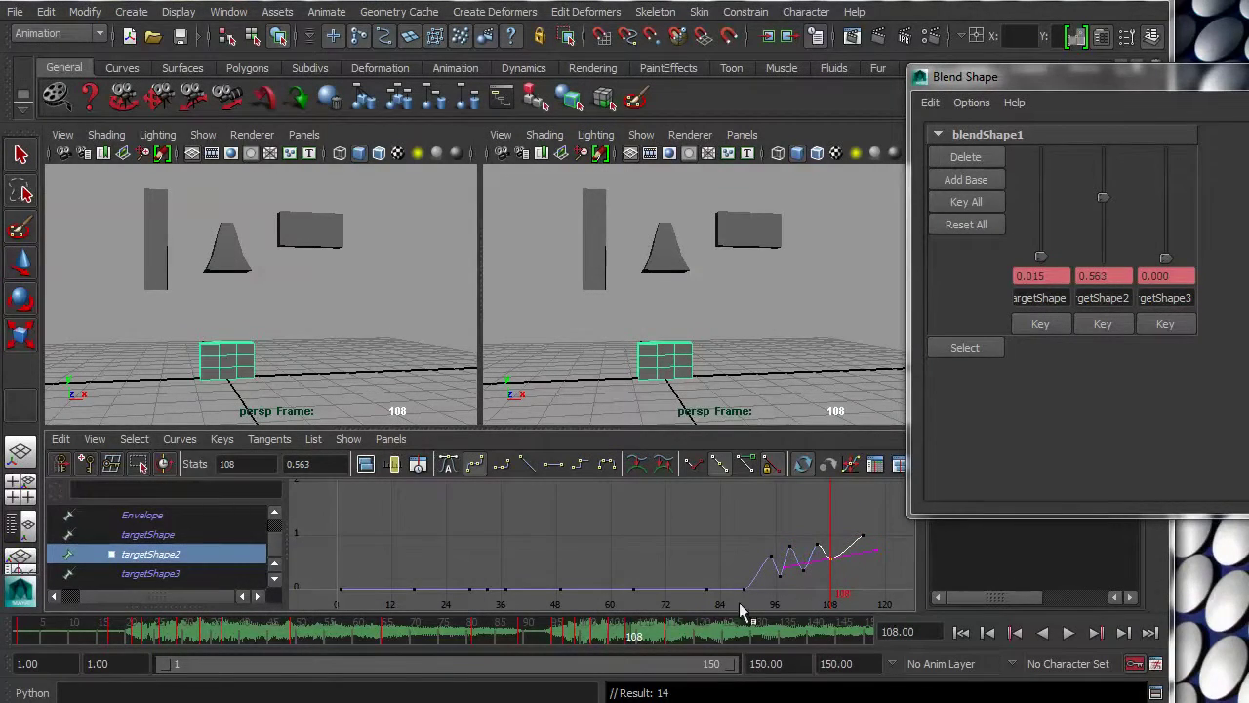
Key targetShape2 at 0.869 on frame 111 and play back the animation
drag(634, 640, 648, 639)
key(s)
drag(841, 510, 856, 558)
shift+middle_drag(822, 563, 822, 554)
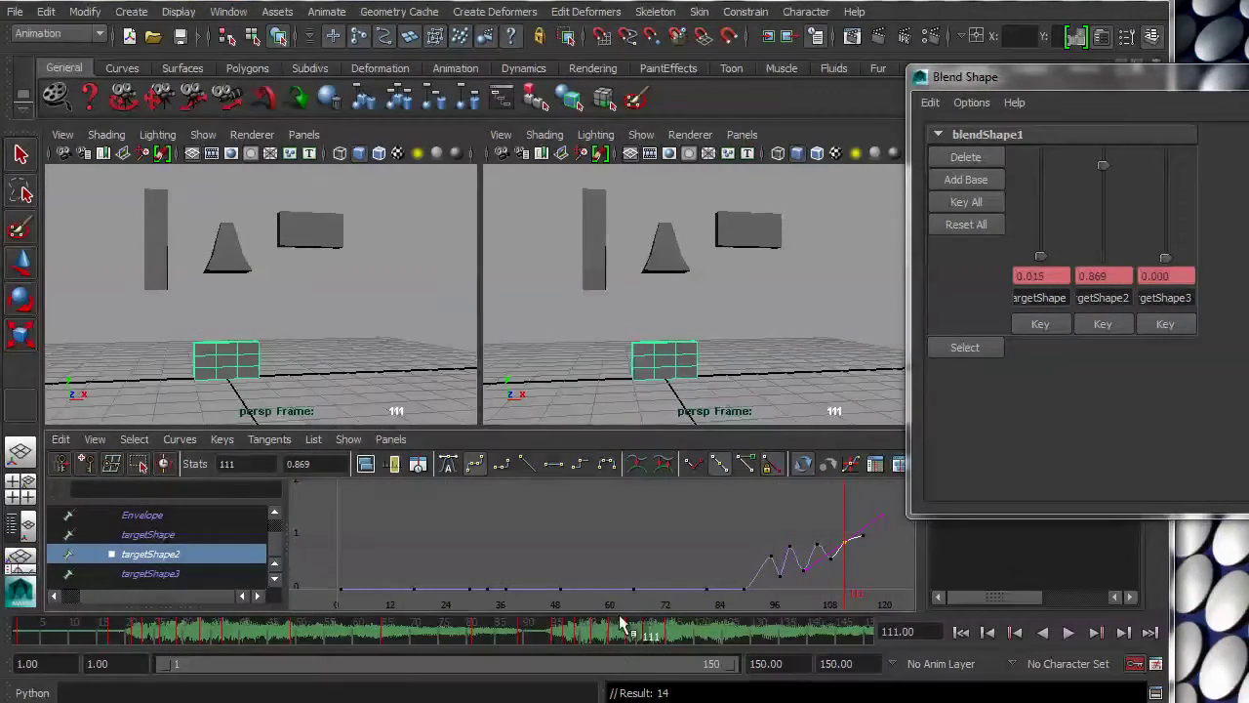
drag(588, 636, 349, 636)
click(1068, 634)
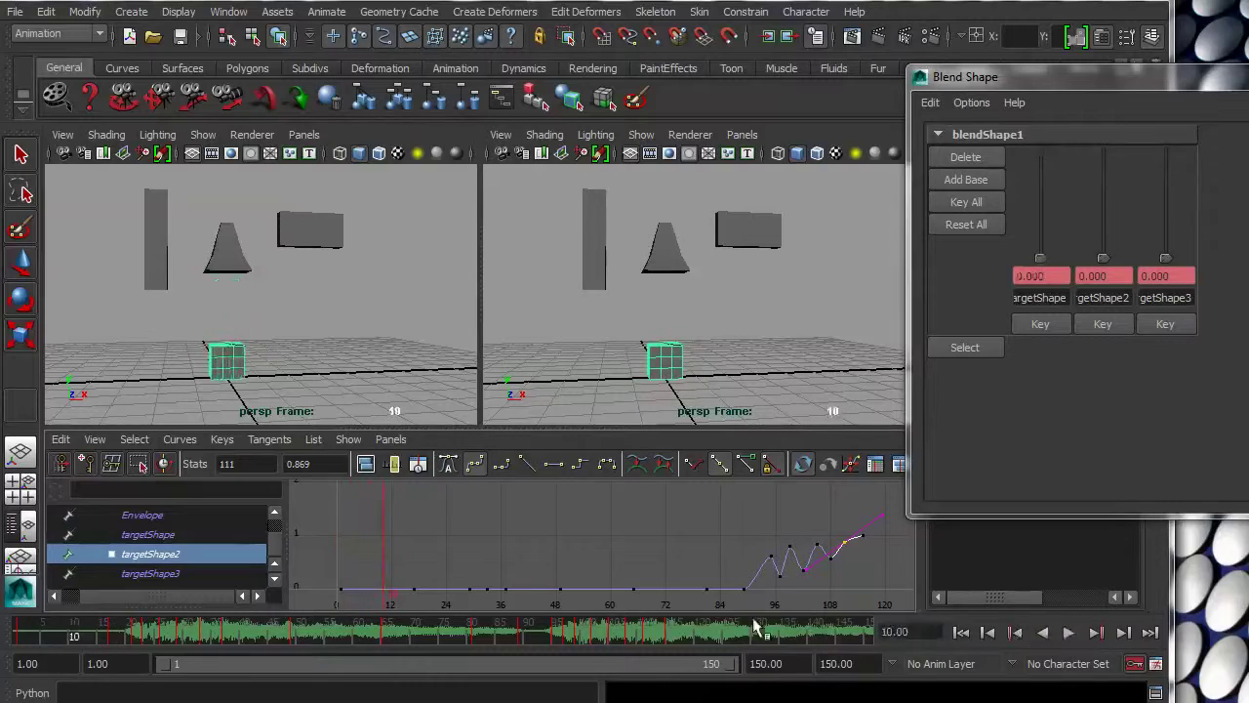
Key targetShape2 at its full weight of 1.000 on the last frame, 150
drag(826, 635, 869, 636)
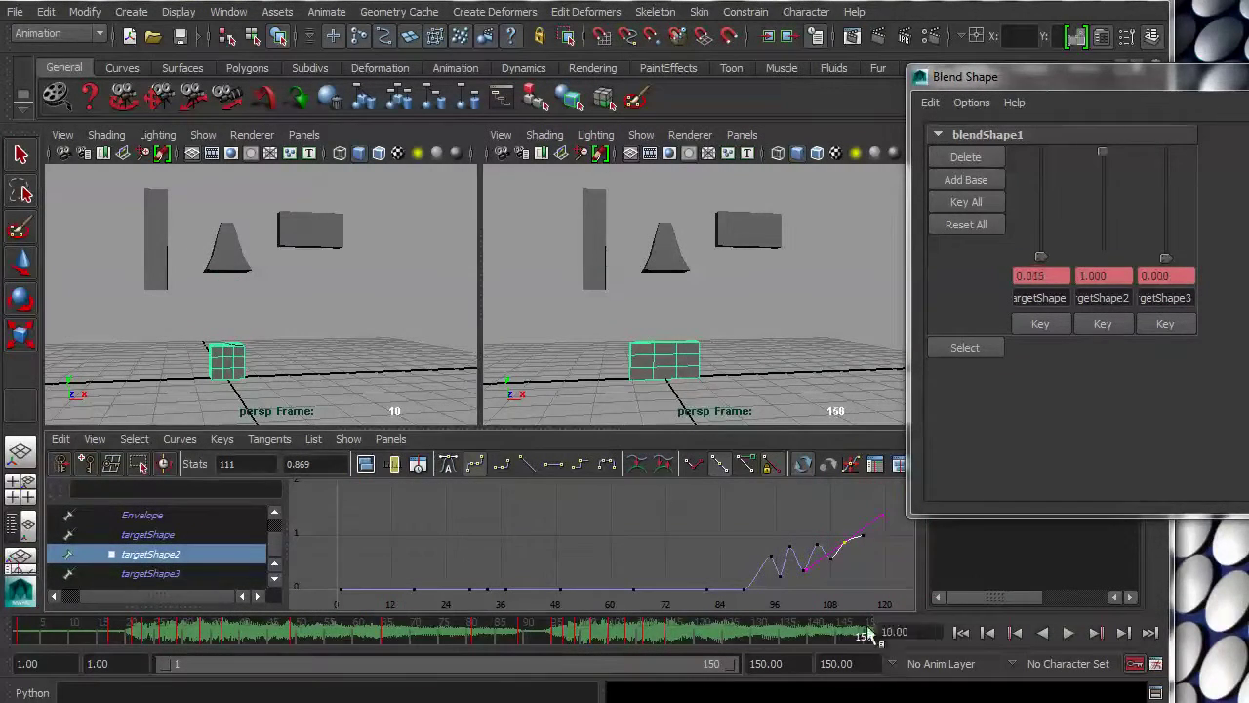
key(s)
key(a)
Lower the targetShape2 key at frame 115 to 0.884 and adjust its outgoing tangent
drag(721, 498, 747, 521)
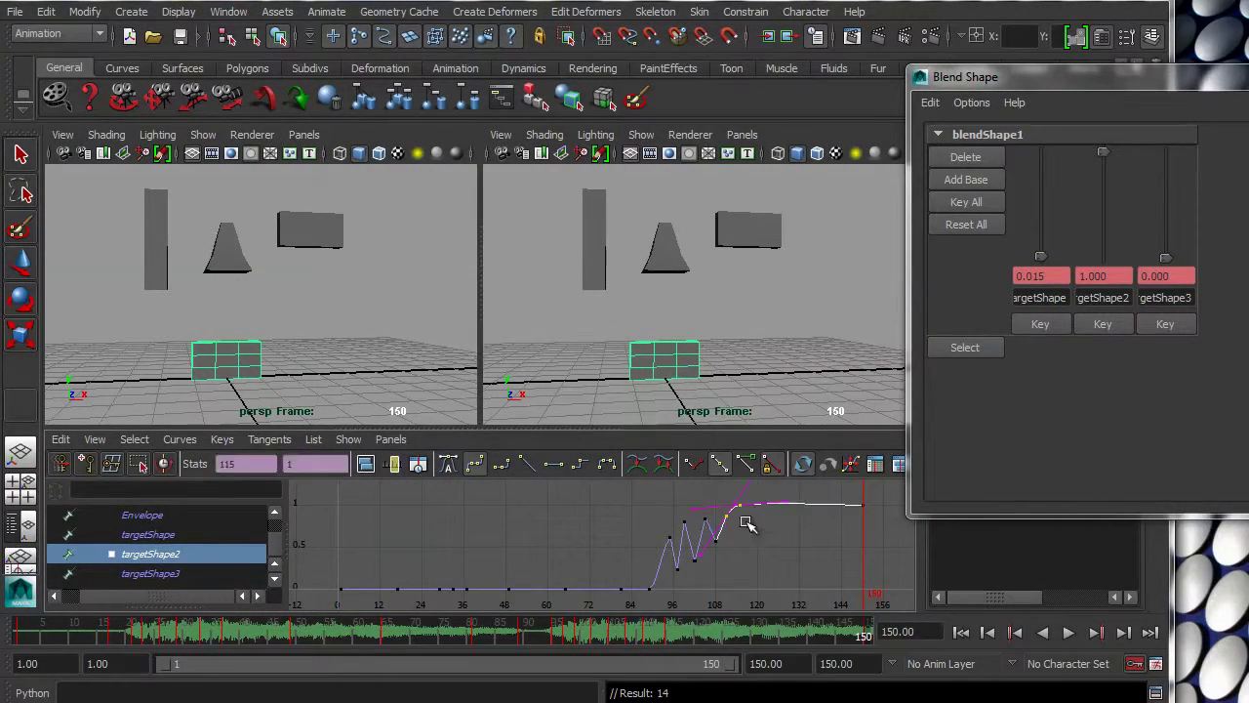
shift+middle_drag(746, 521, 750, 546)
click(754, 541)
drag(730, 493, 752, 549)
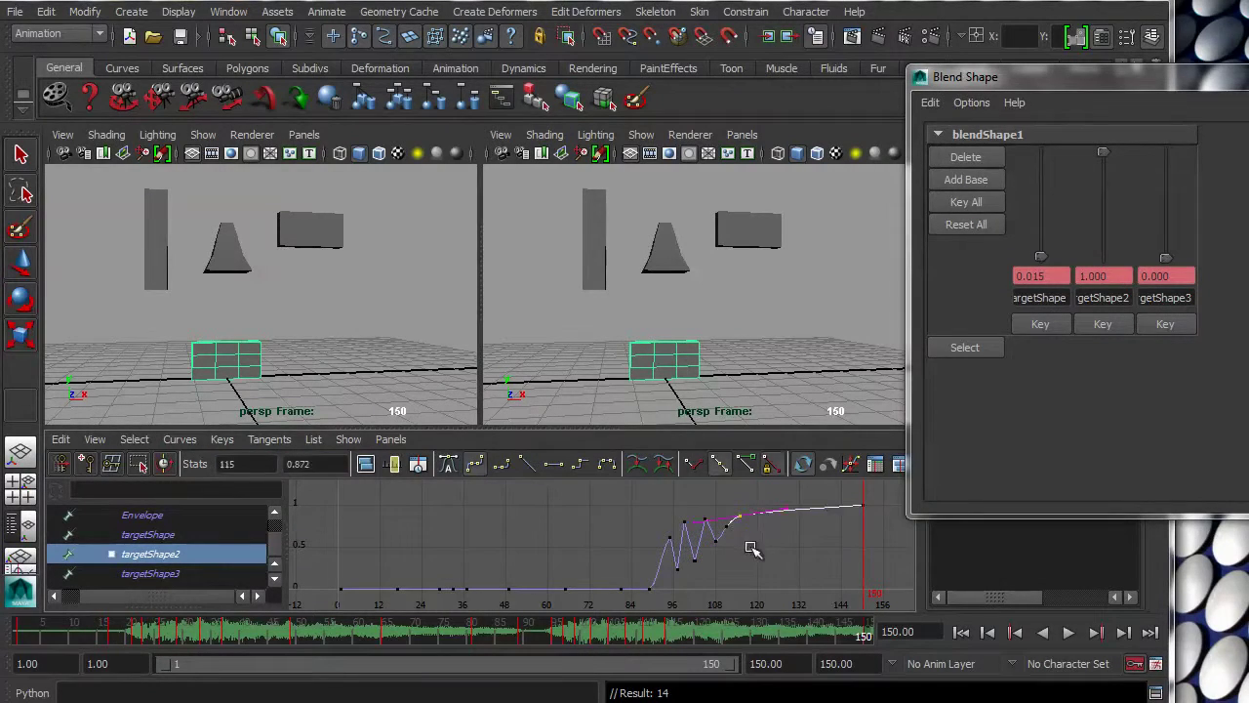
shift+middle_drag(749, 545, 748, 545)
drag(771, 496, 802, 514)
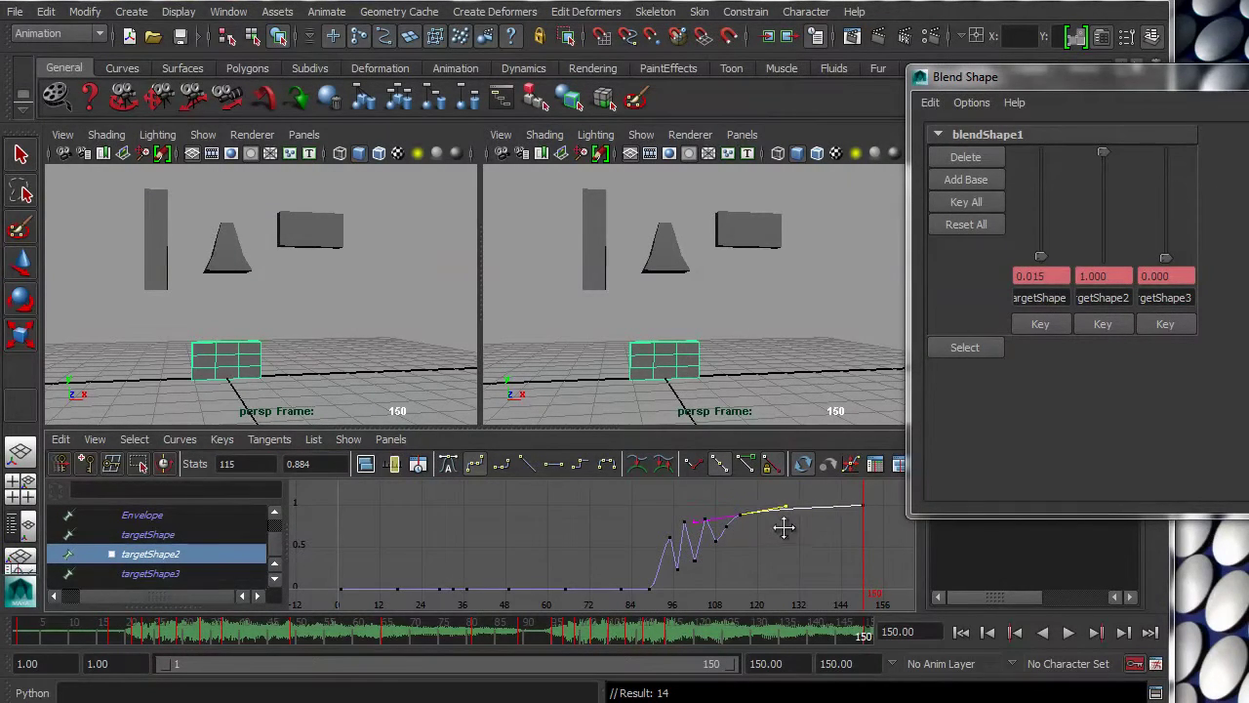
Lower the targetShape2 keys from frame 95 to 115 together, and raise the frame 115 key to 0.872
drag(638, 501, 739, 581)
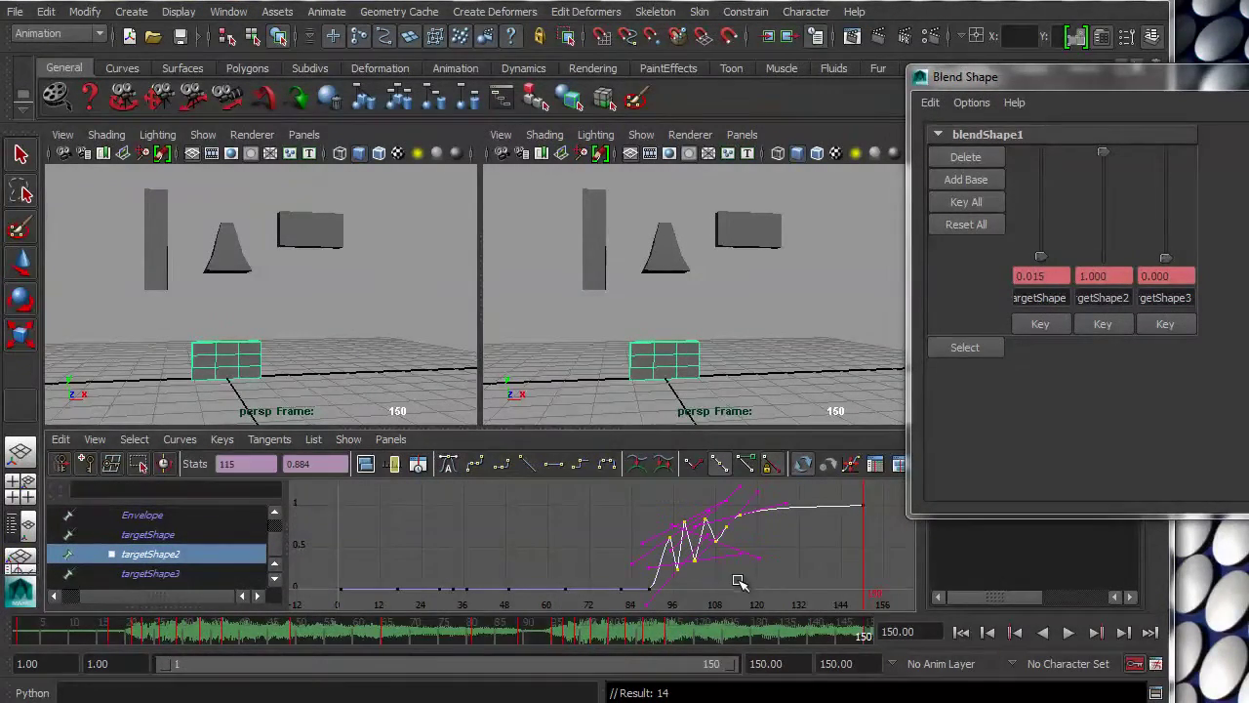
shift+middle_drag(739, 585, 737, 593)
drag(729, 491, 754, 538)
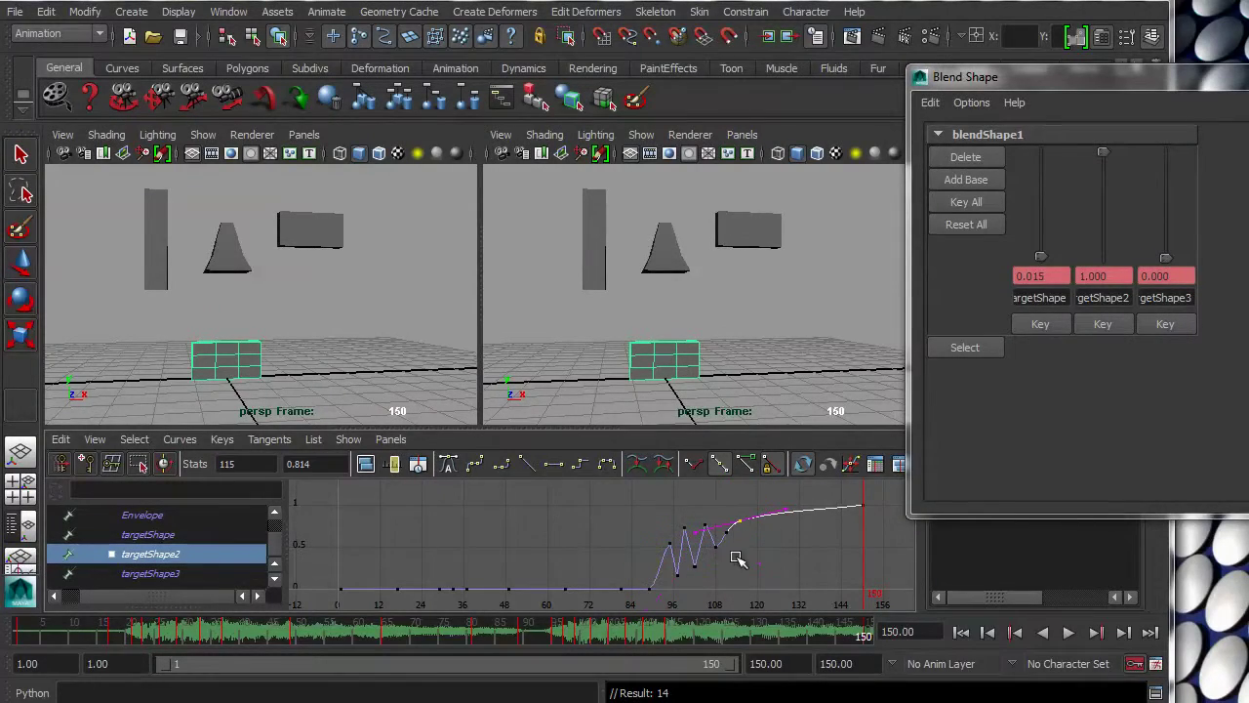
shift+middle_drag(737, 558, 737, 552)
Play the animation from frame 1 to check the cube's shape changes against the sound
drag(478, 635, 18, 633)
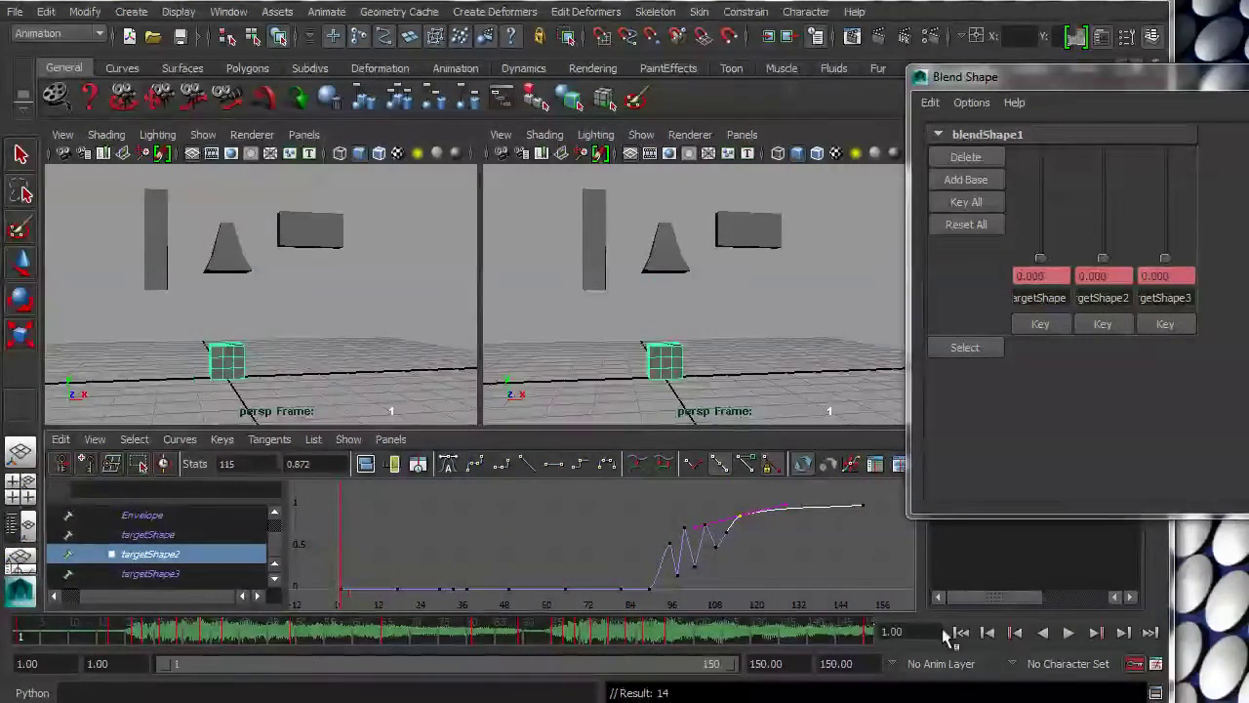
click(1068, 632)
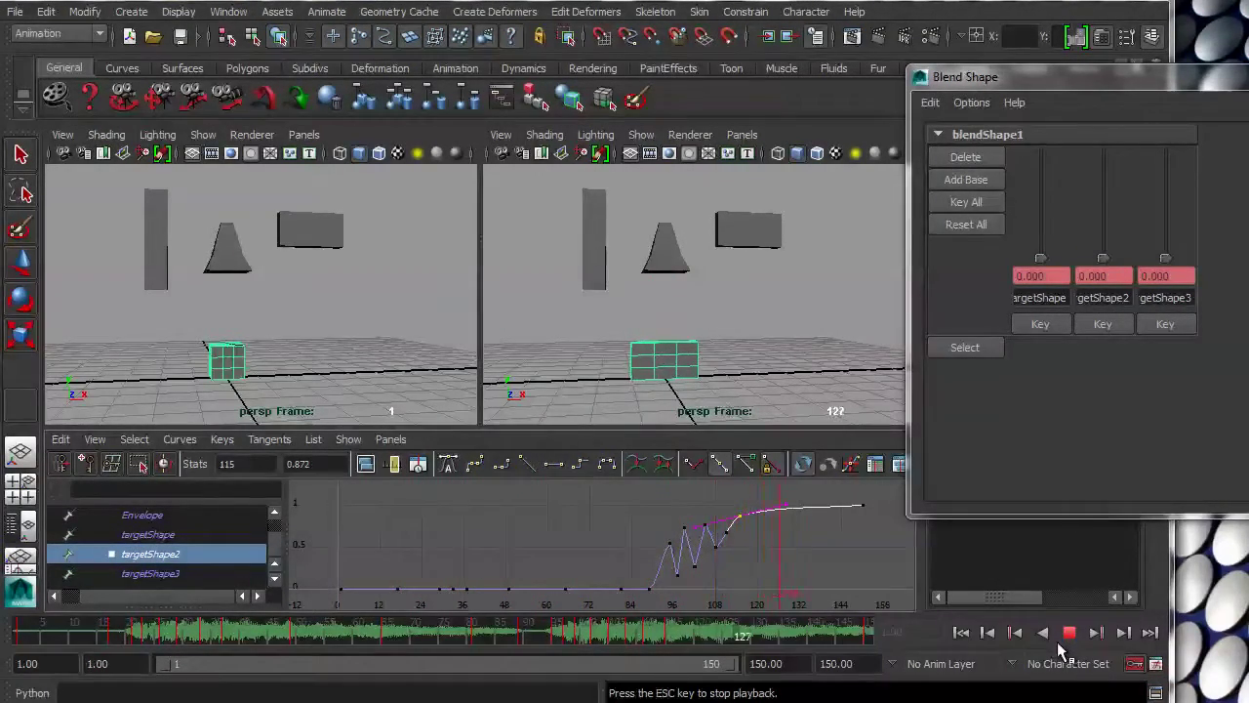
click(1069, 633)
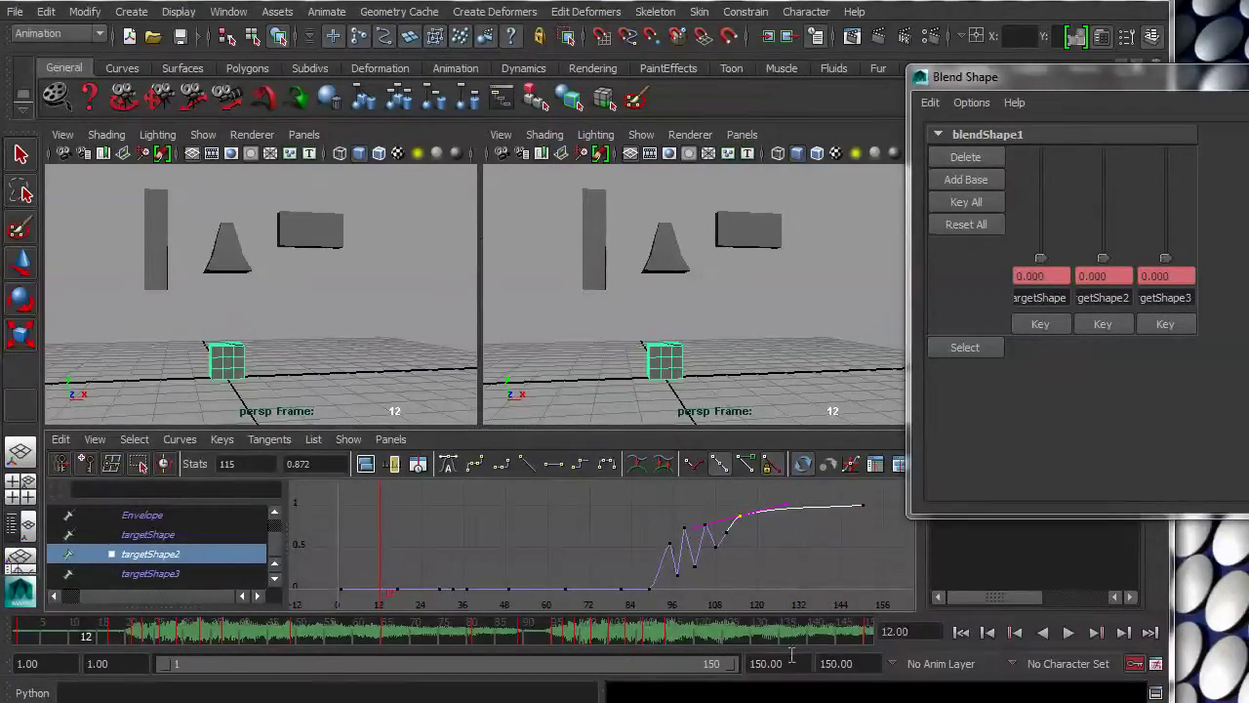
Reposition the Blend Shape window and widen the main program window to the edge of the screen
drag(1080, 94, 1094, 89)
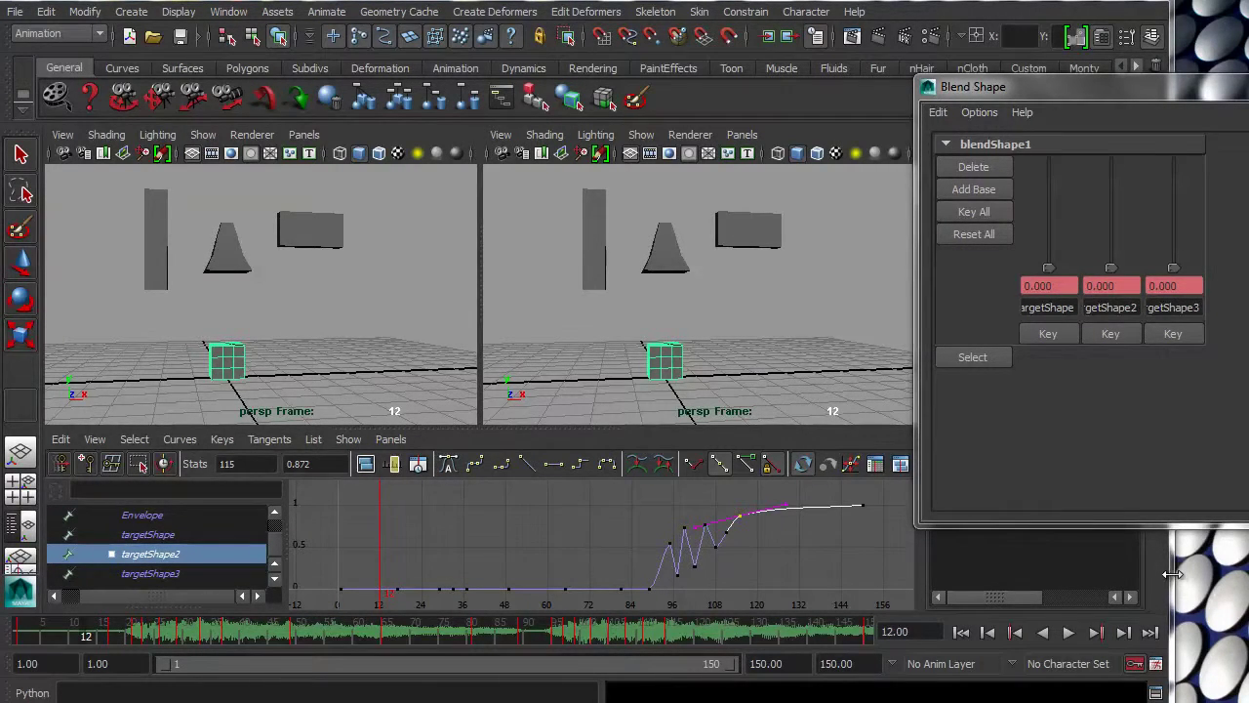
drag(1171, 574, 1247, 574)
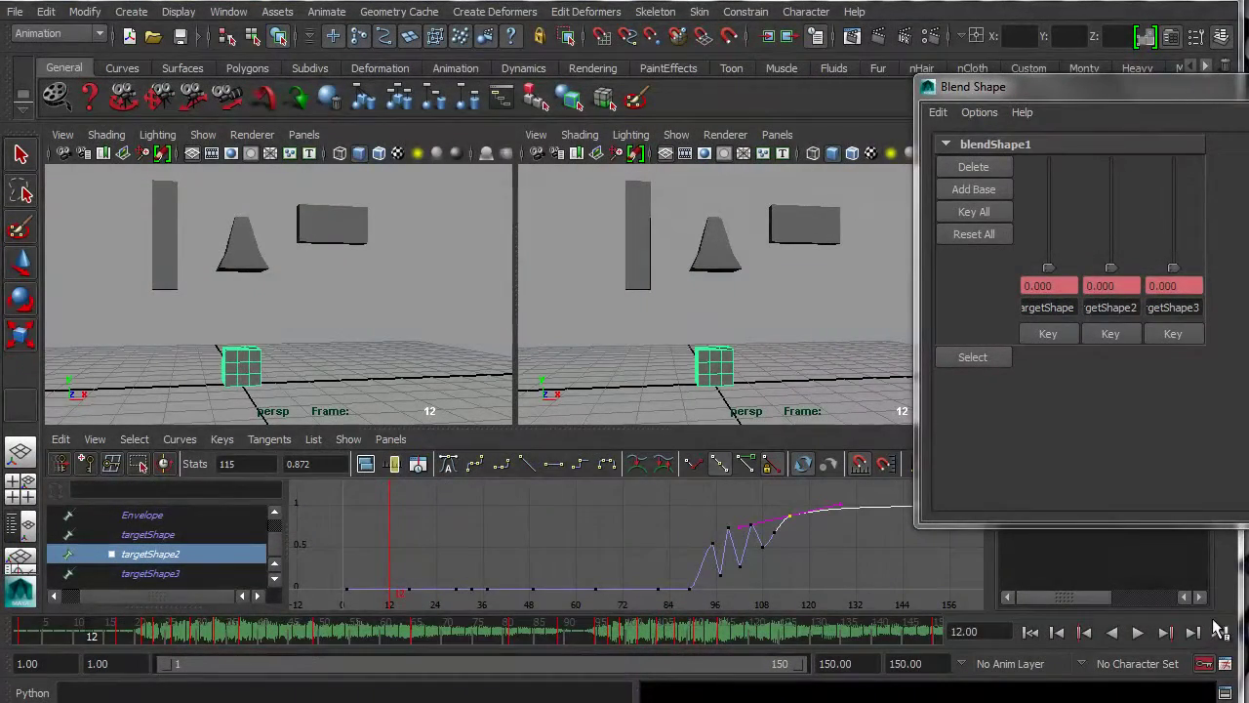